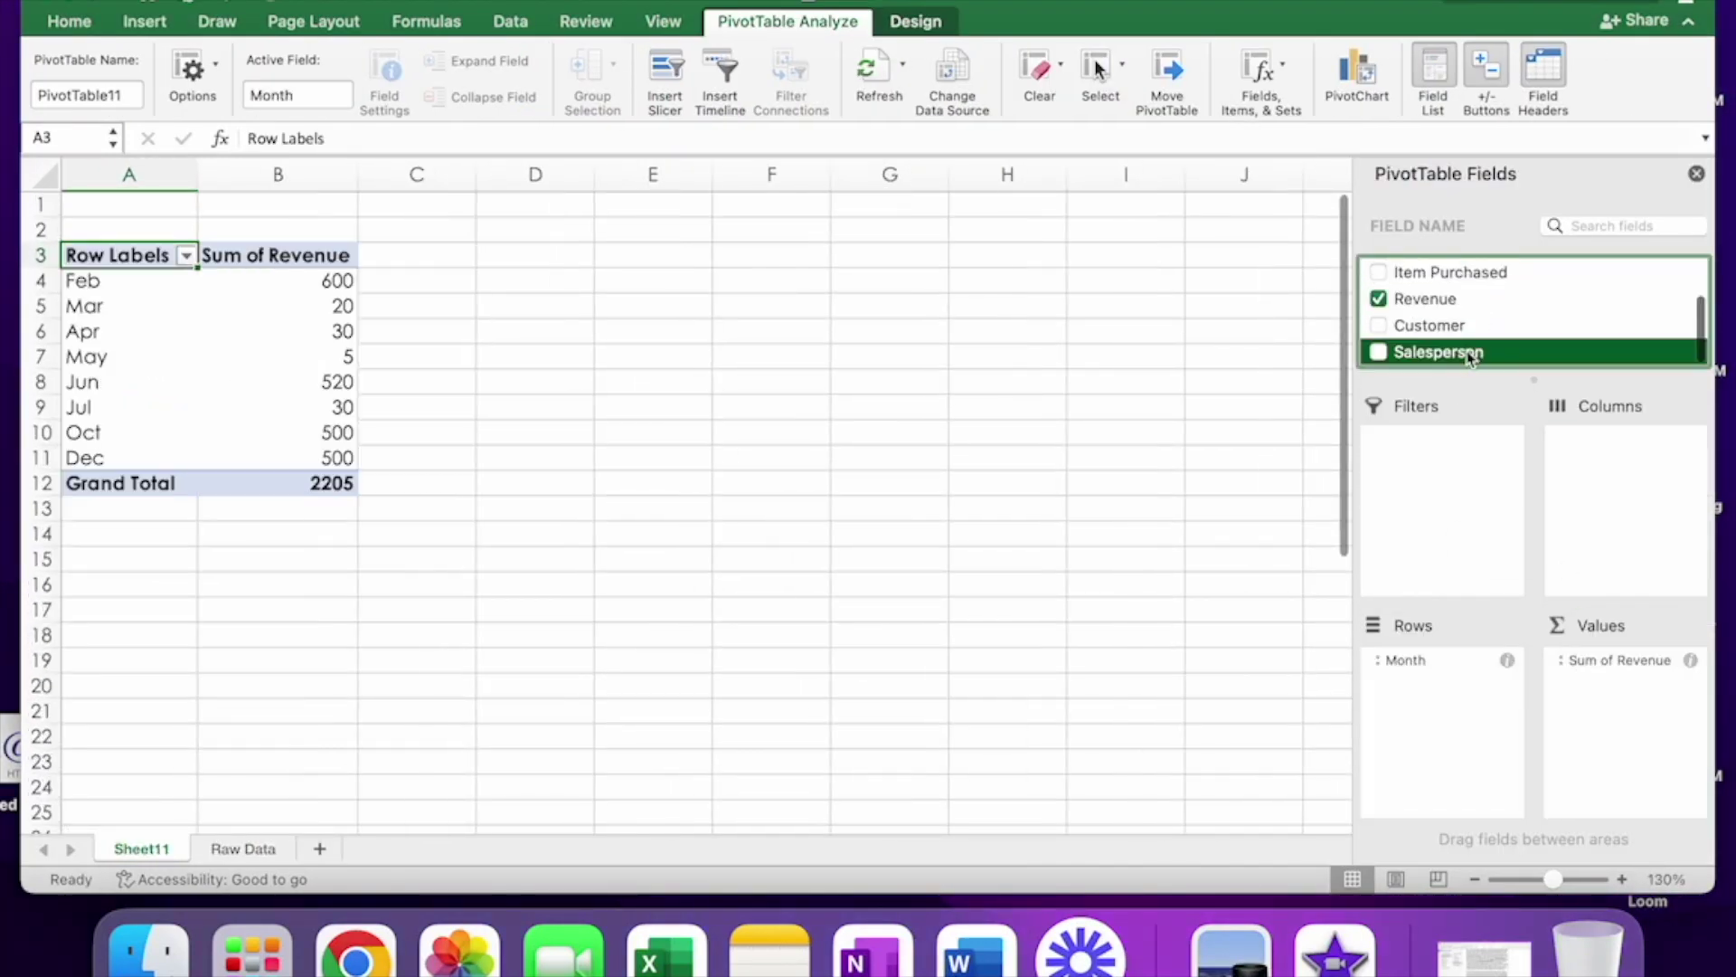
Add Salesperson and Customer to the PivotTable rows and switch to the Classic PivotTable layout
click(1469, 352)
click(1429, 325)
click(190, 72)
click(718, 322)
click(1105, 633)
Reorder the row fields, turn off a field's subtotals, and repeat all item labels
drag(100, 279, 255, 281)
right_click(255, 281)
click(368, 504)
click(915, 20)
click(199, 81)
click(252, 206)
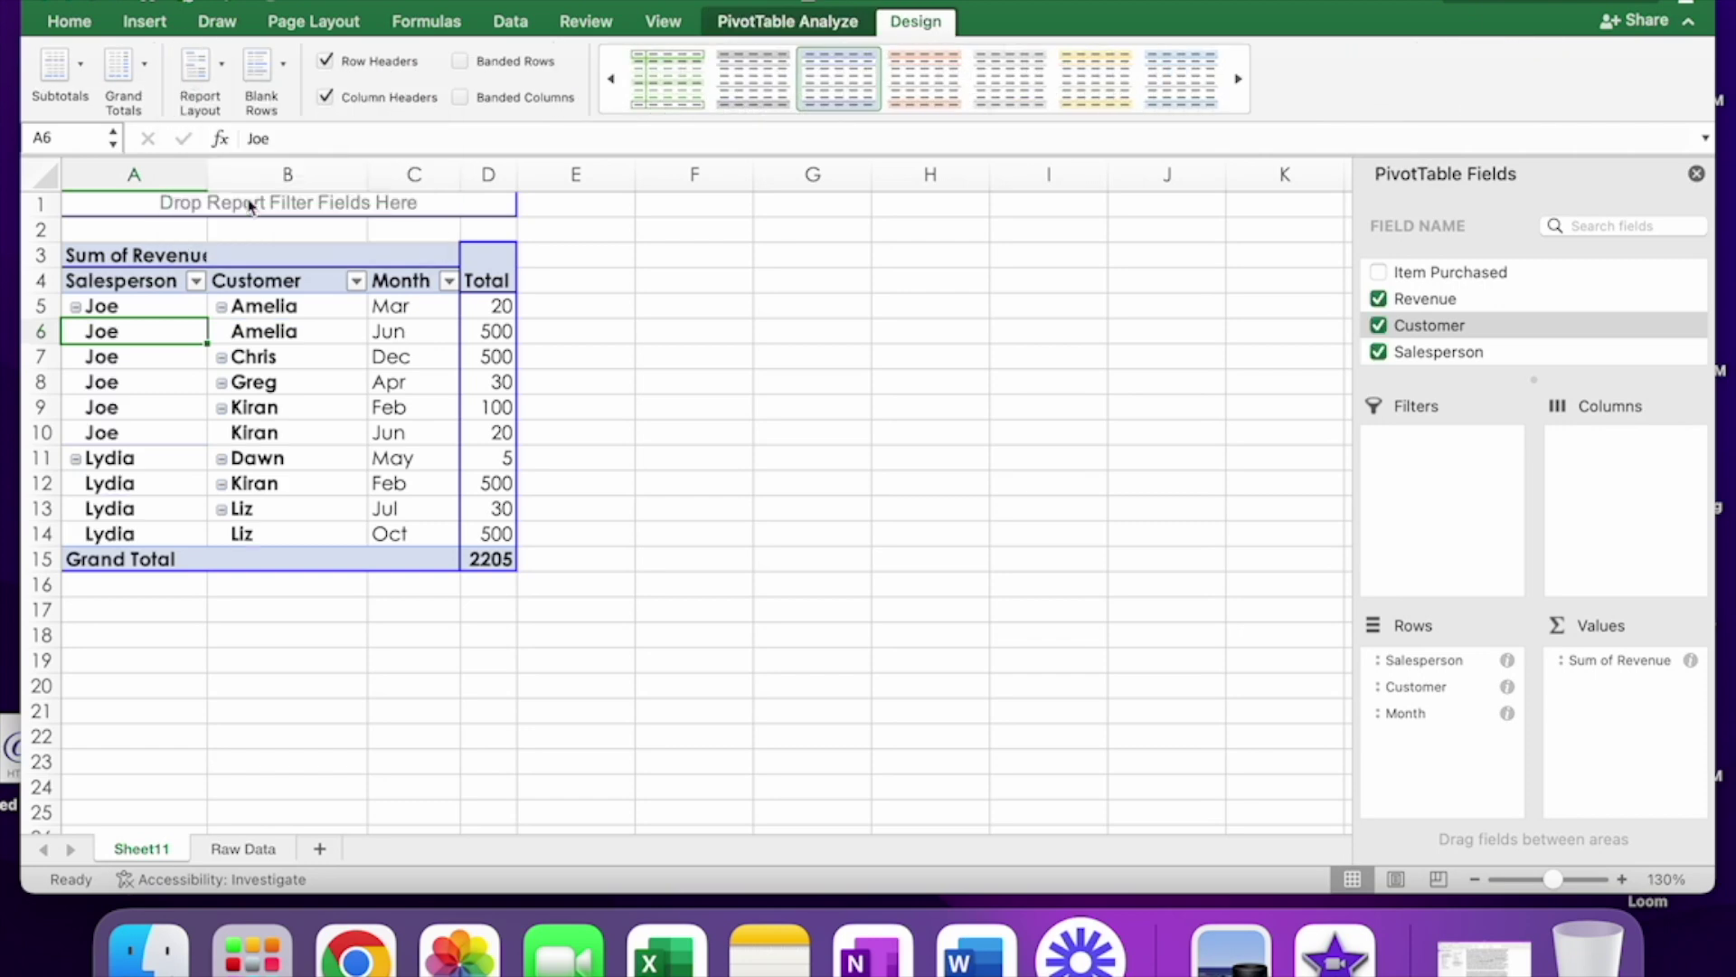
Remove Salesperson and Month from the PivotTable rows, leaving Customer only
click(1379, 351)
scroll(1446, 316, up, 2)
click(1379, 271)
Insert slicers for Month and Item Purchased beside the PivotTable
click(786, 21)
click(717, 82)
click(721, 213)
click(720, 259)
click(1000, 360)
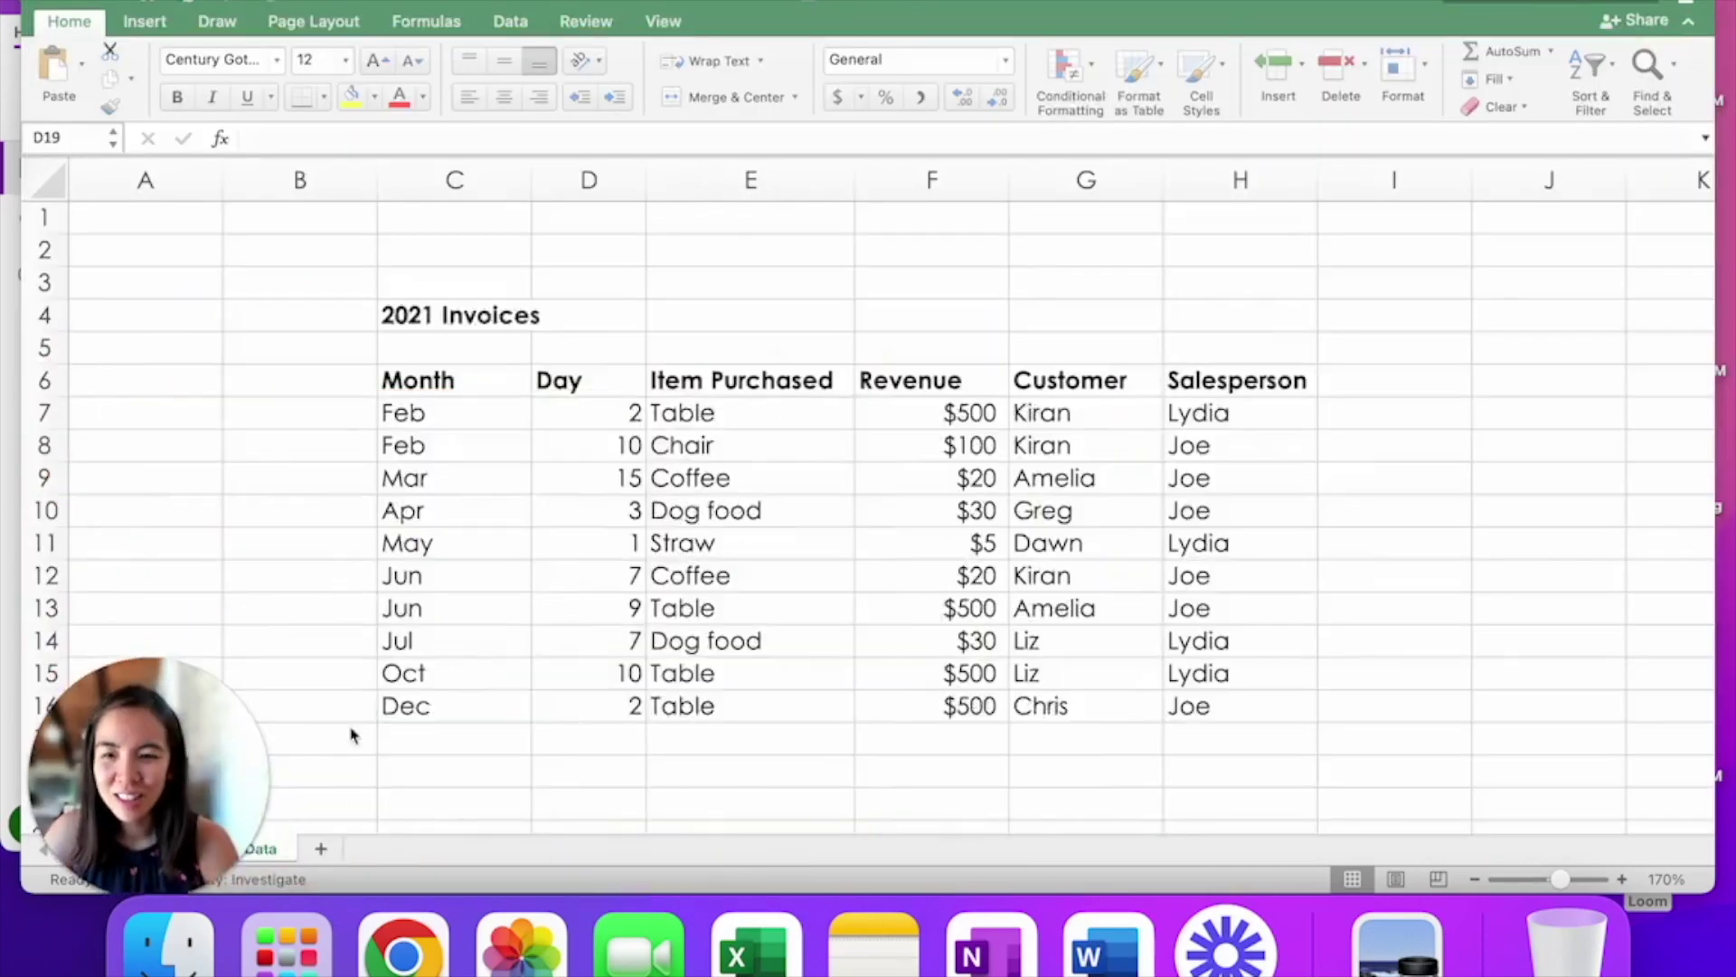
Drag across the Raw Data sheet to bring the 2021 Invoices table into view
drag(147, 775, 1573, 183)
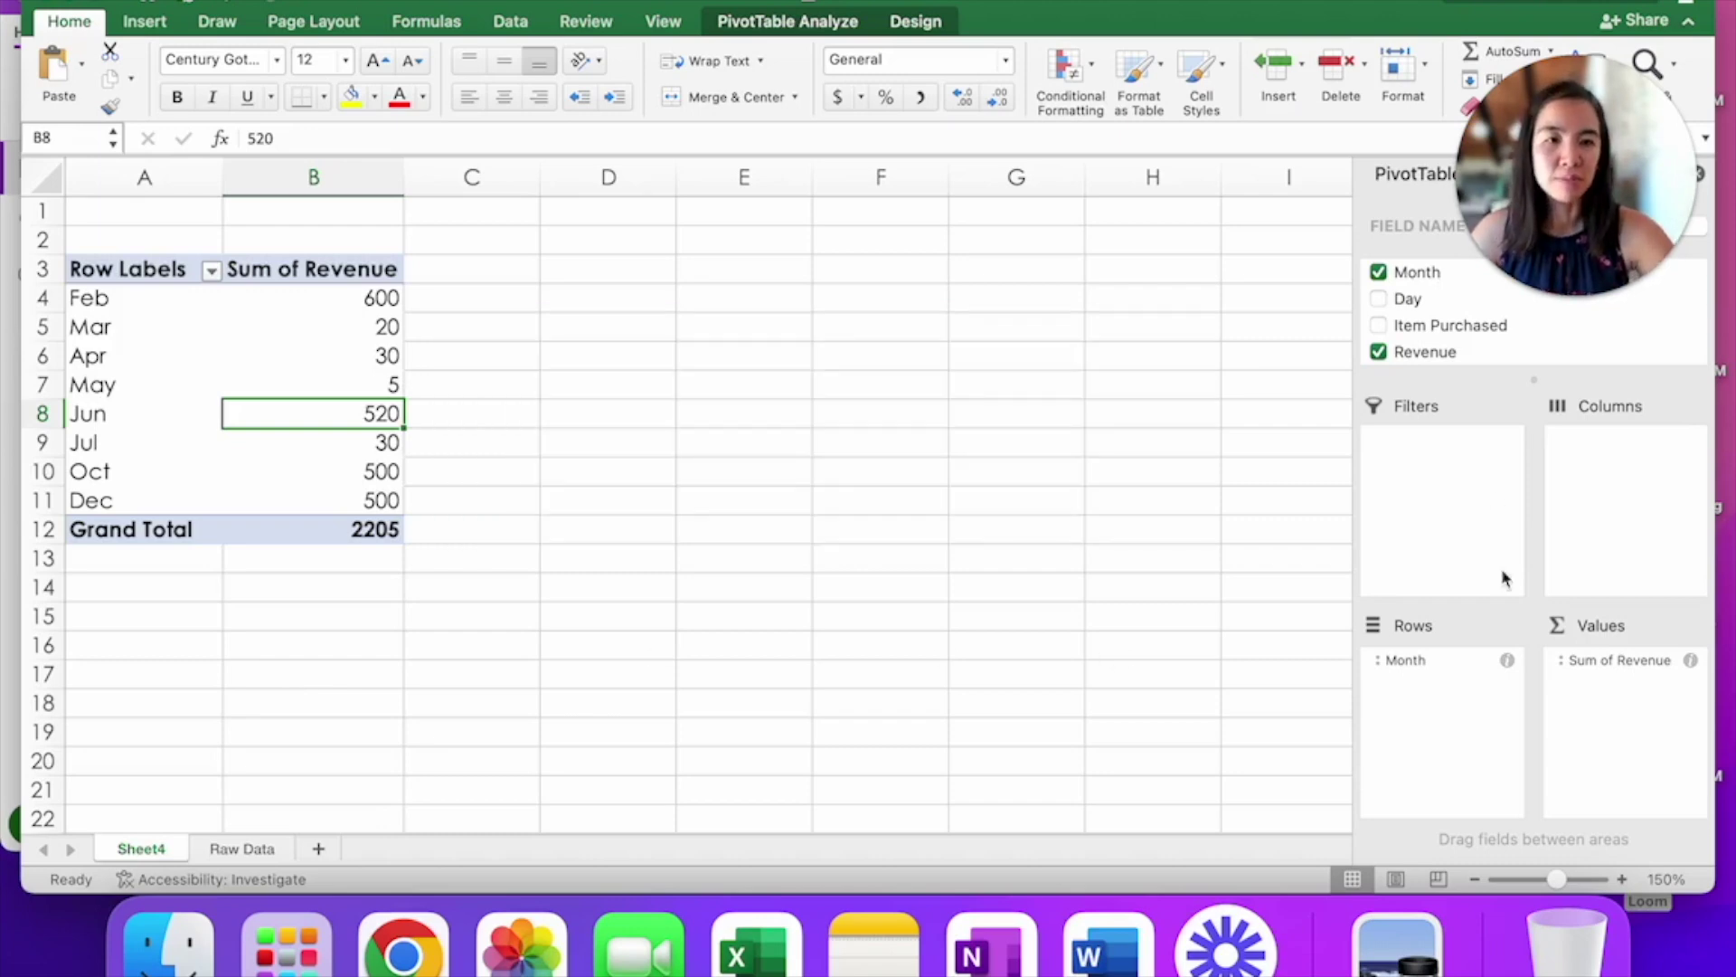
Add the Customer field to Rows beneath Month, listing each month's customer revenue
scroll(1438, 317, down, 2)
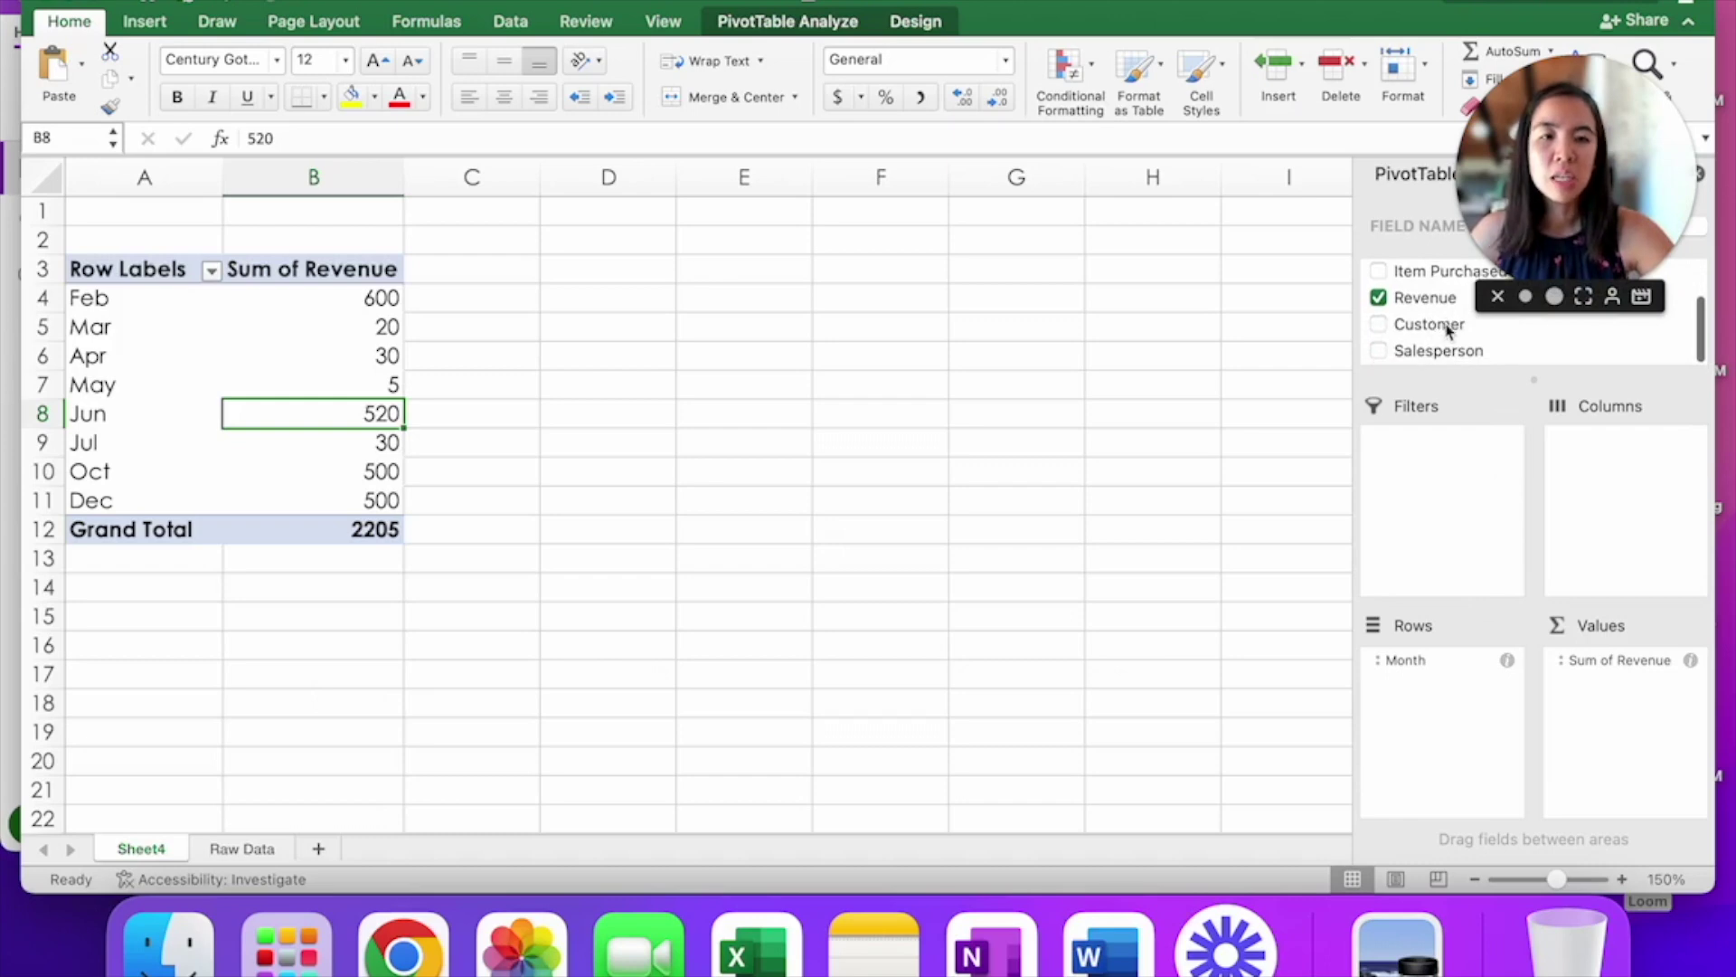
click(1429, 329)
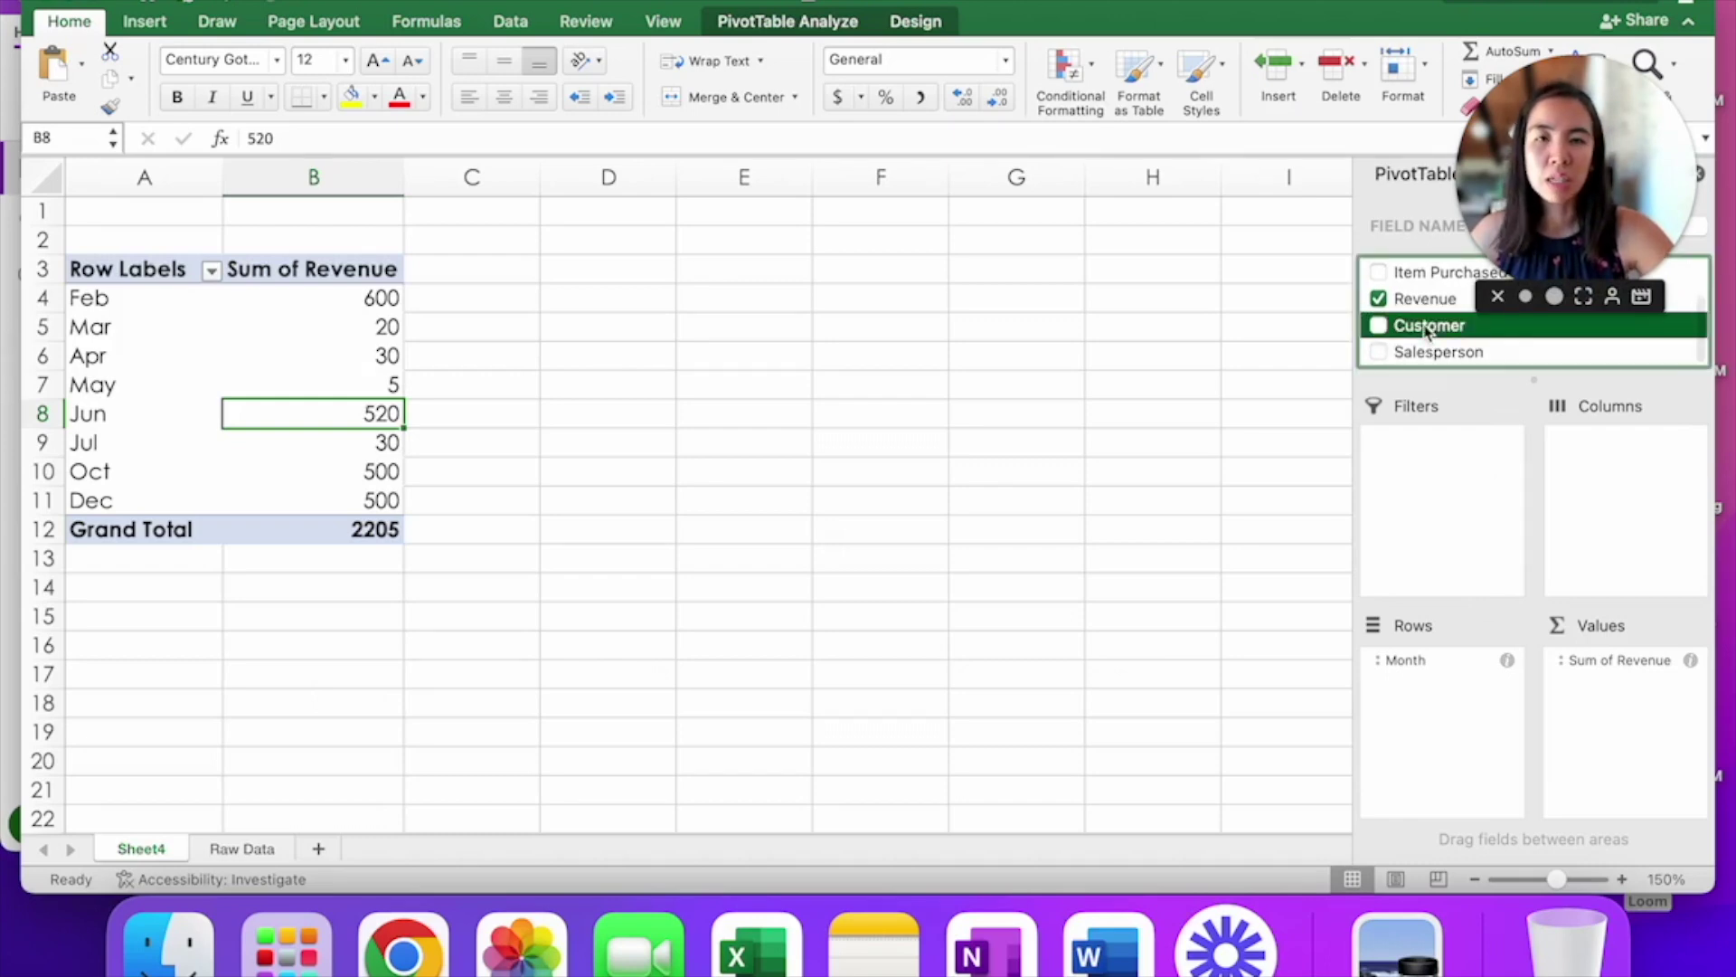
drag(1428, 329, 1441, 734)
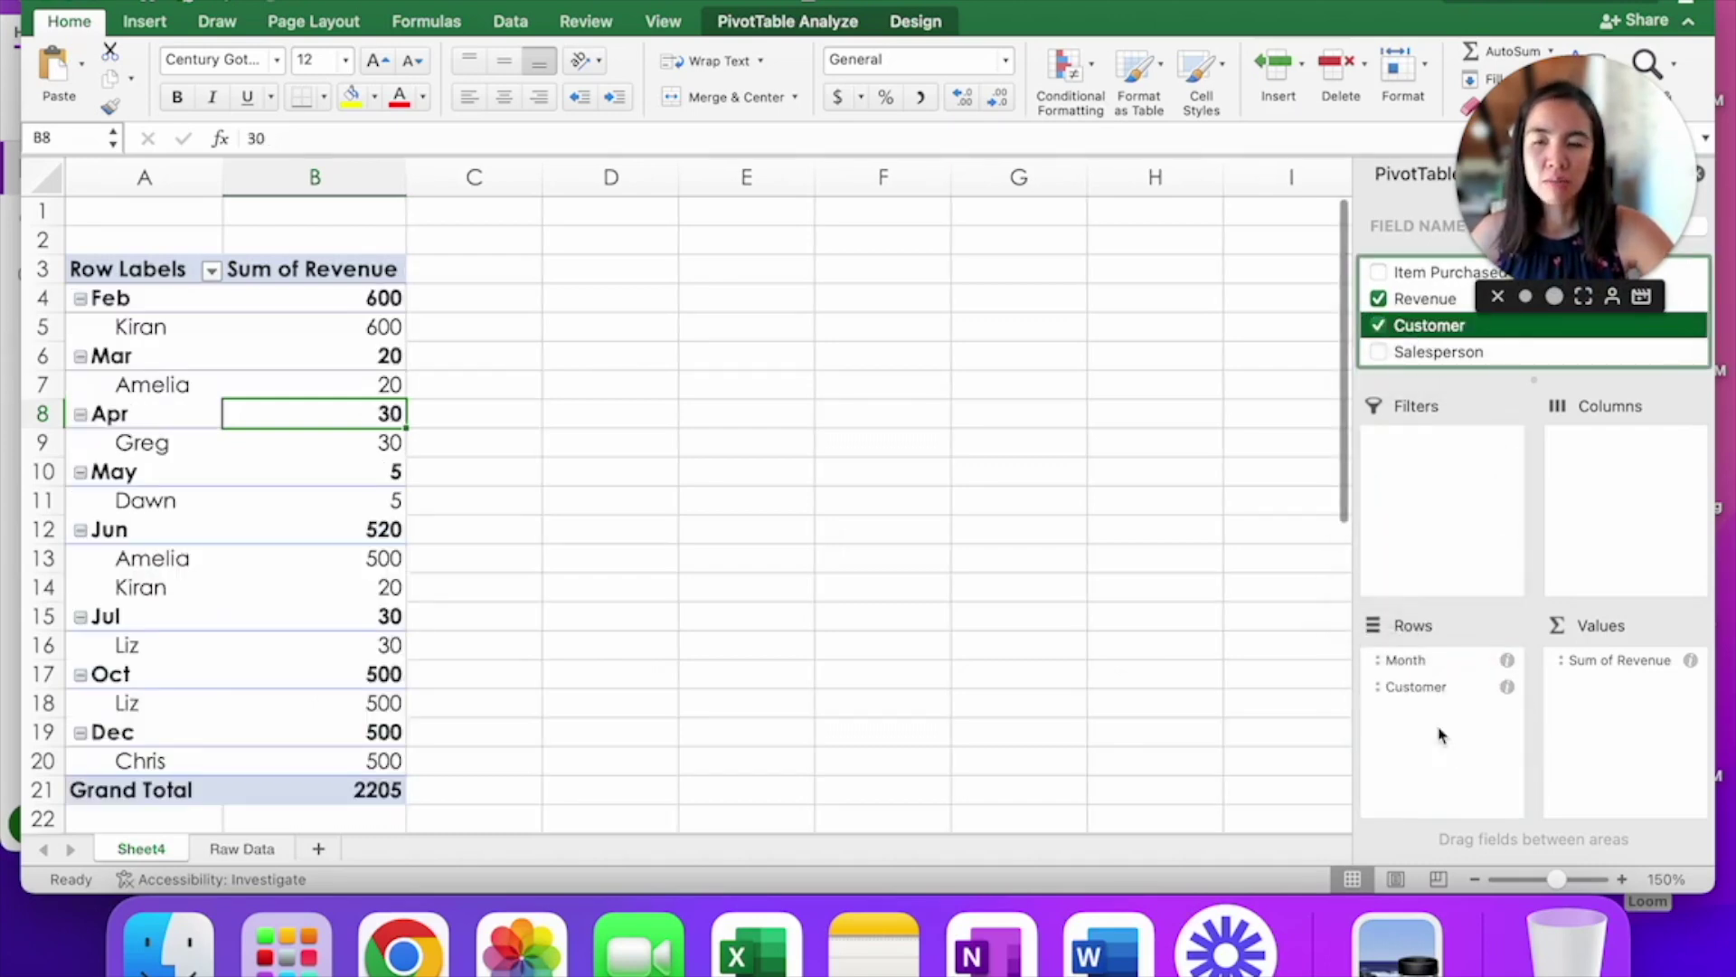
scroll(169, 707, down, 1)
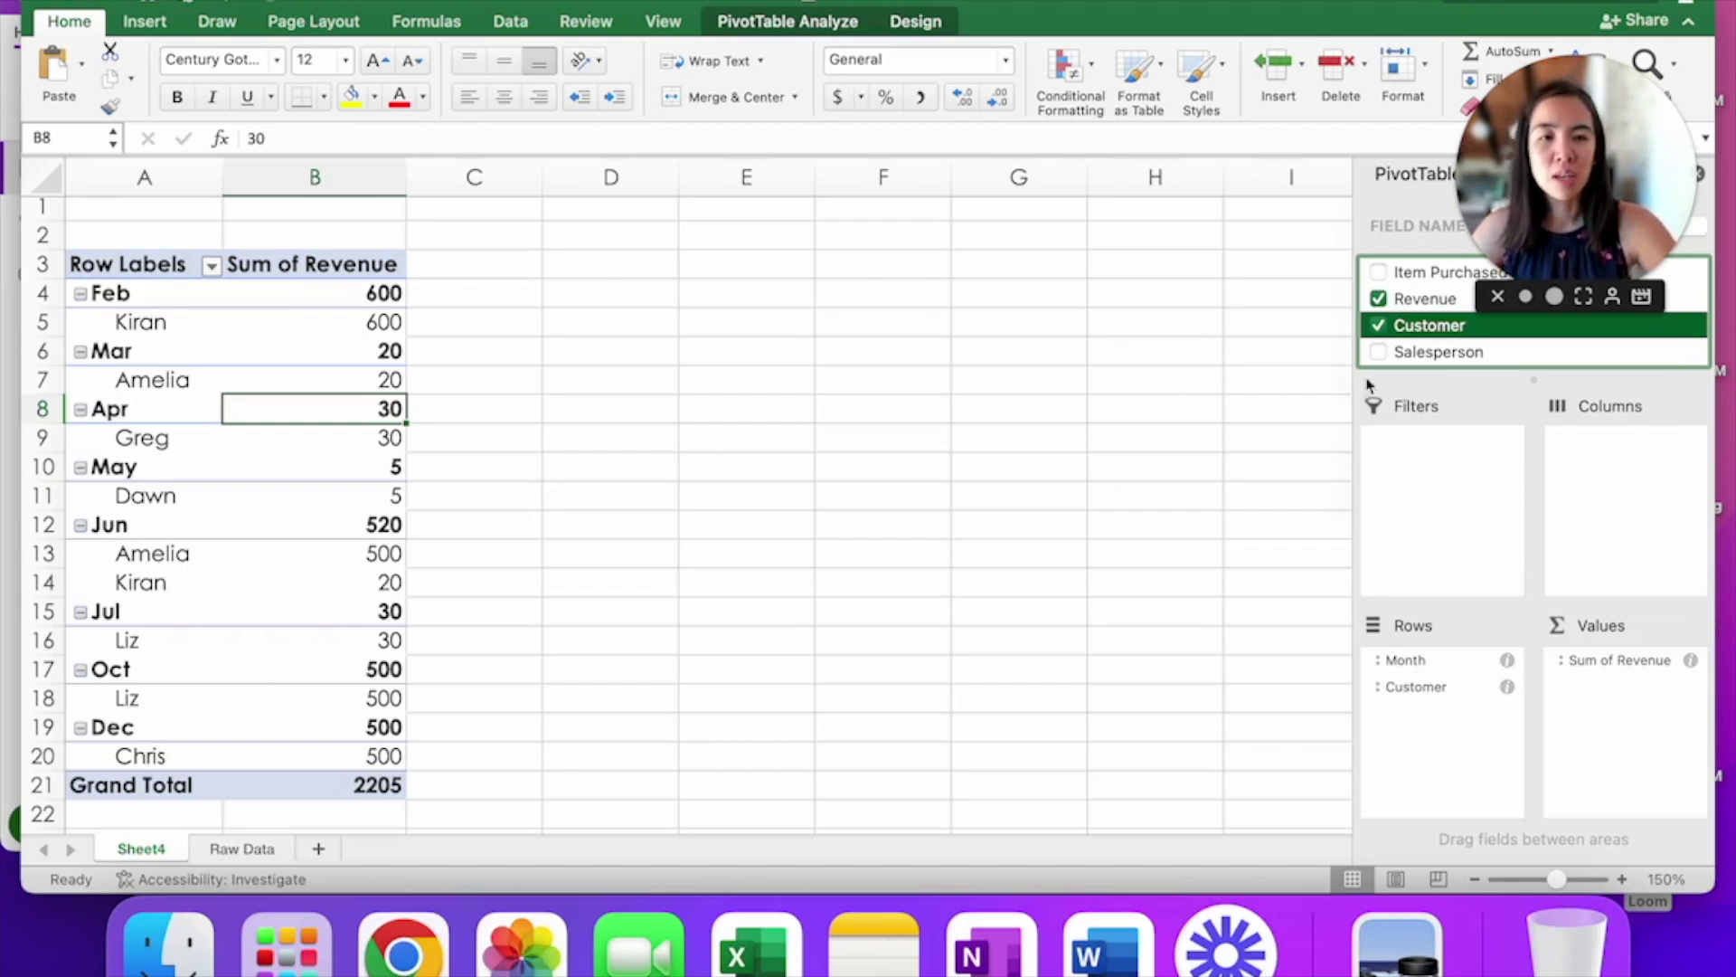
Add the Salesperson field to Rows beneath Customer
click(1419, 361)
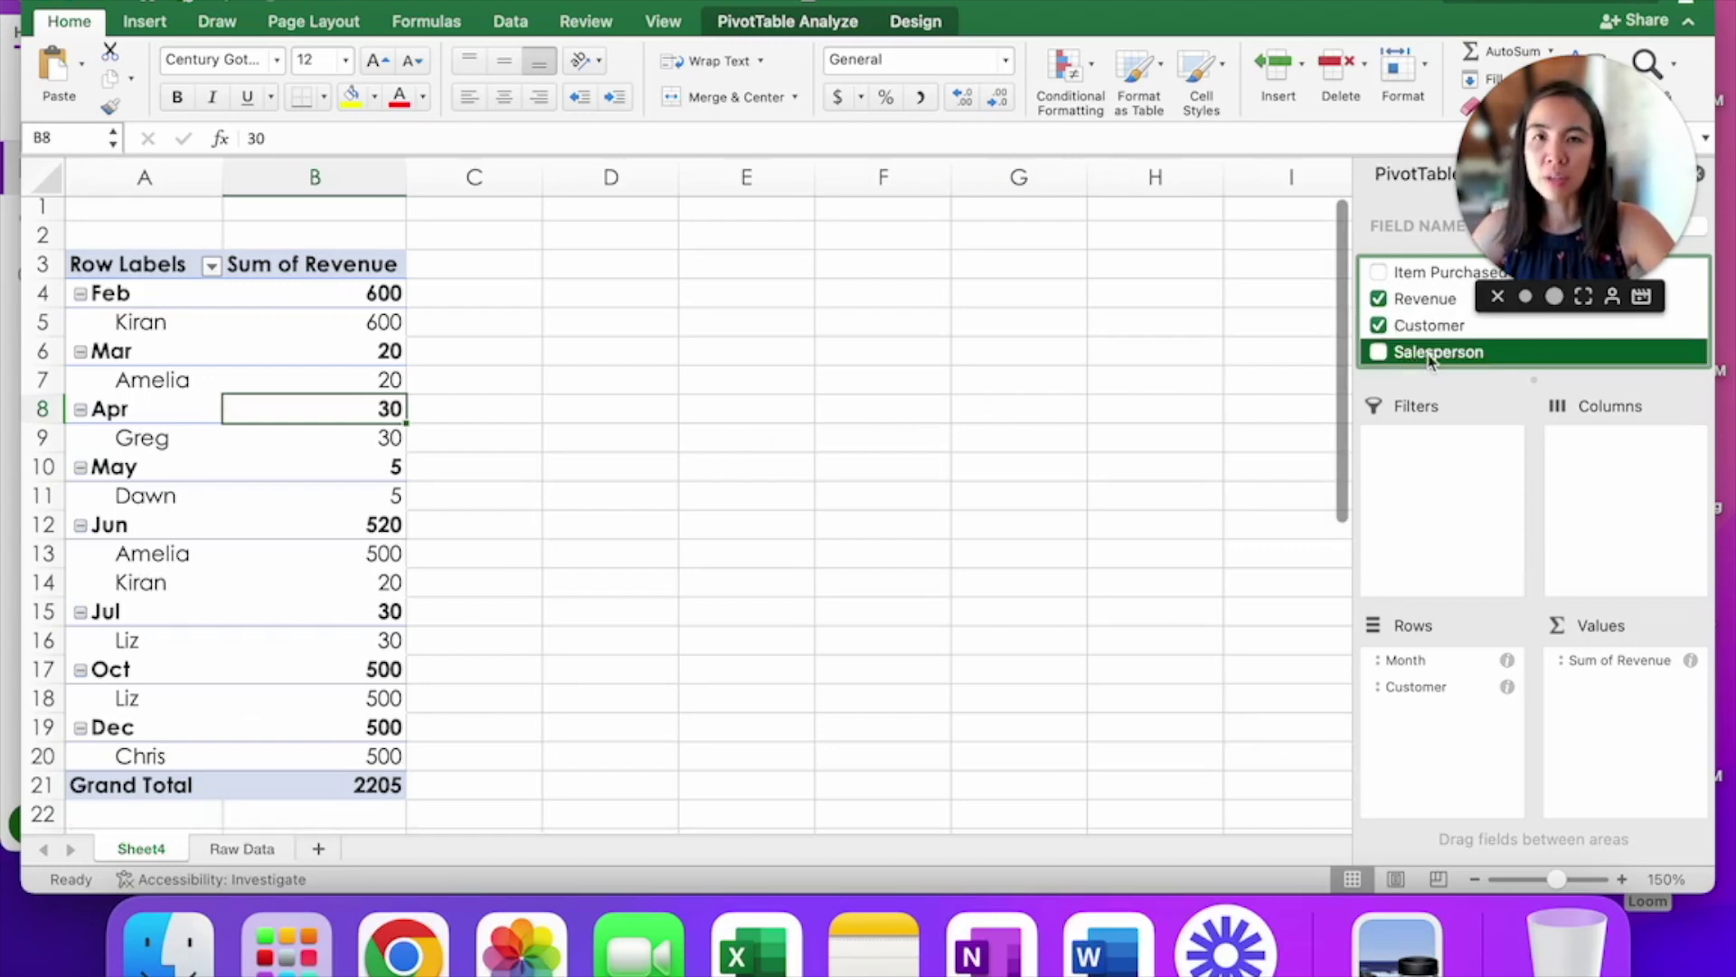
drag(1429, 359, 1455, 748)
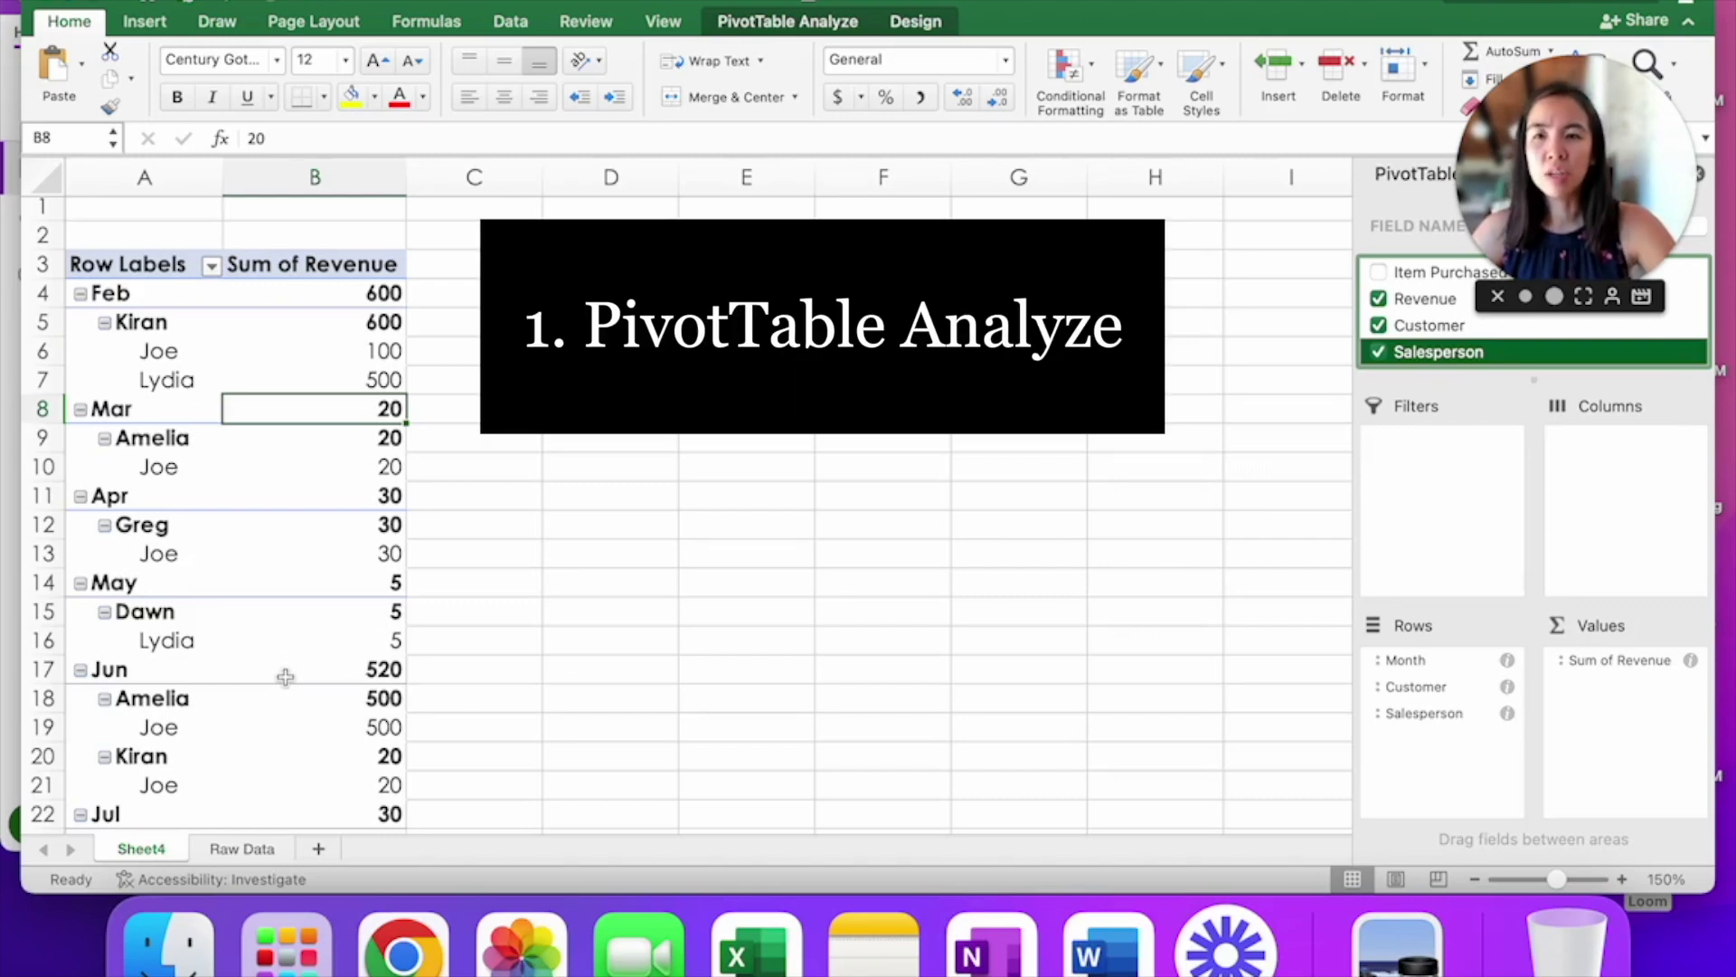
Turn on Classic PivotTable layout in PivotTable Options so Month, Customer and Salesperson get separate columns
click(774, 26)
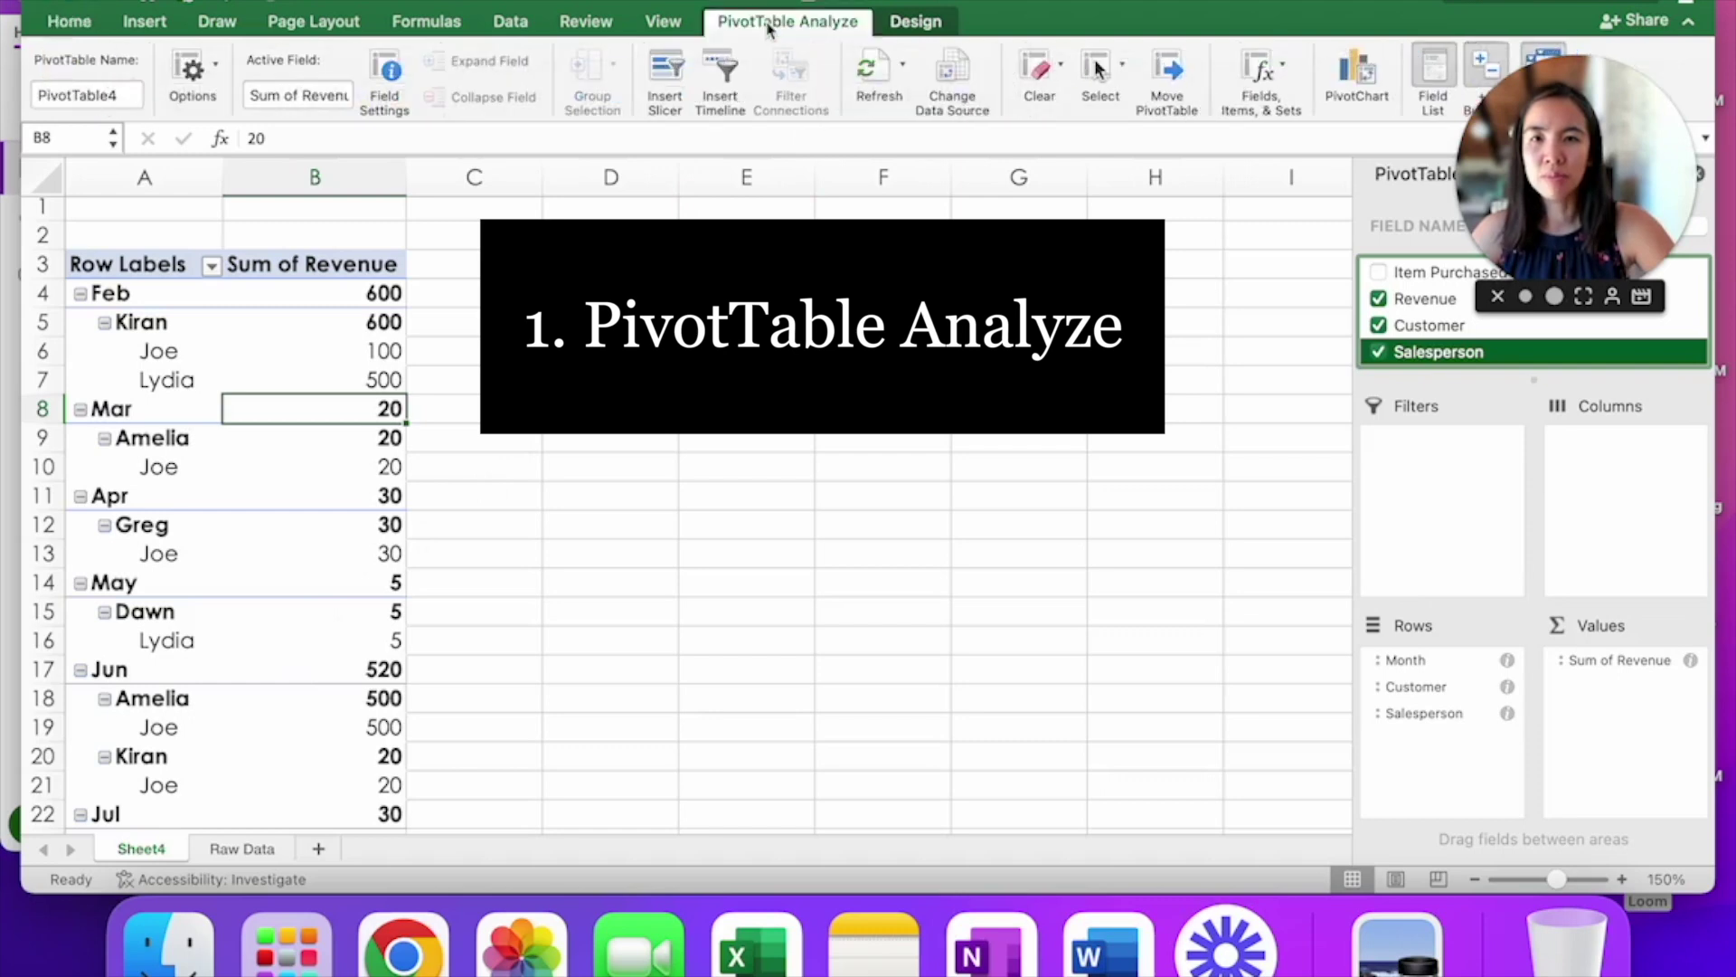
click(192, 70)
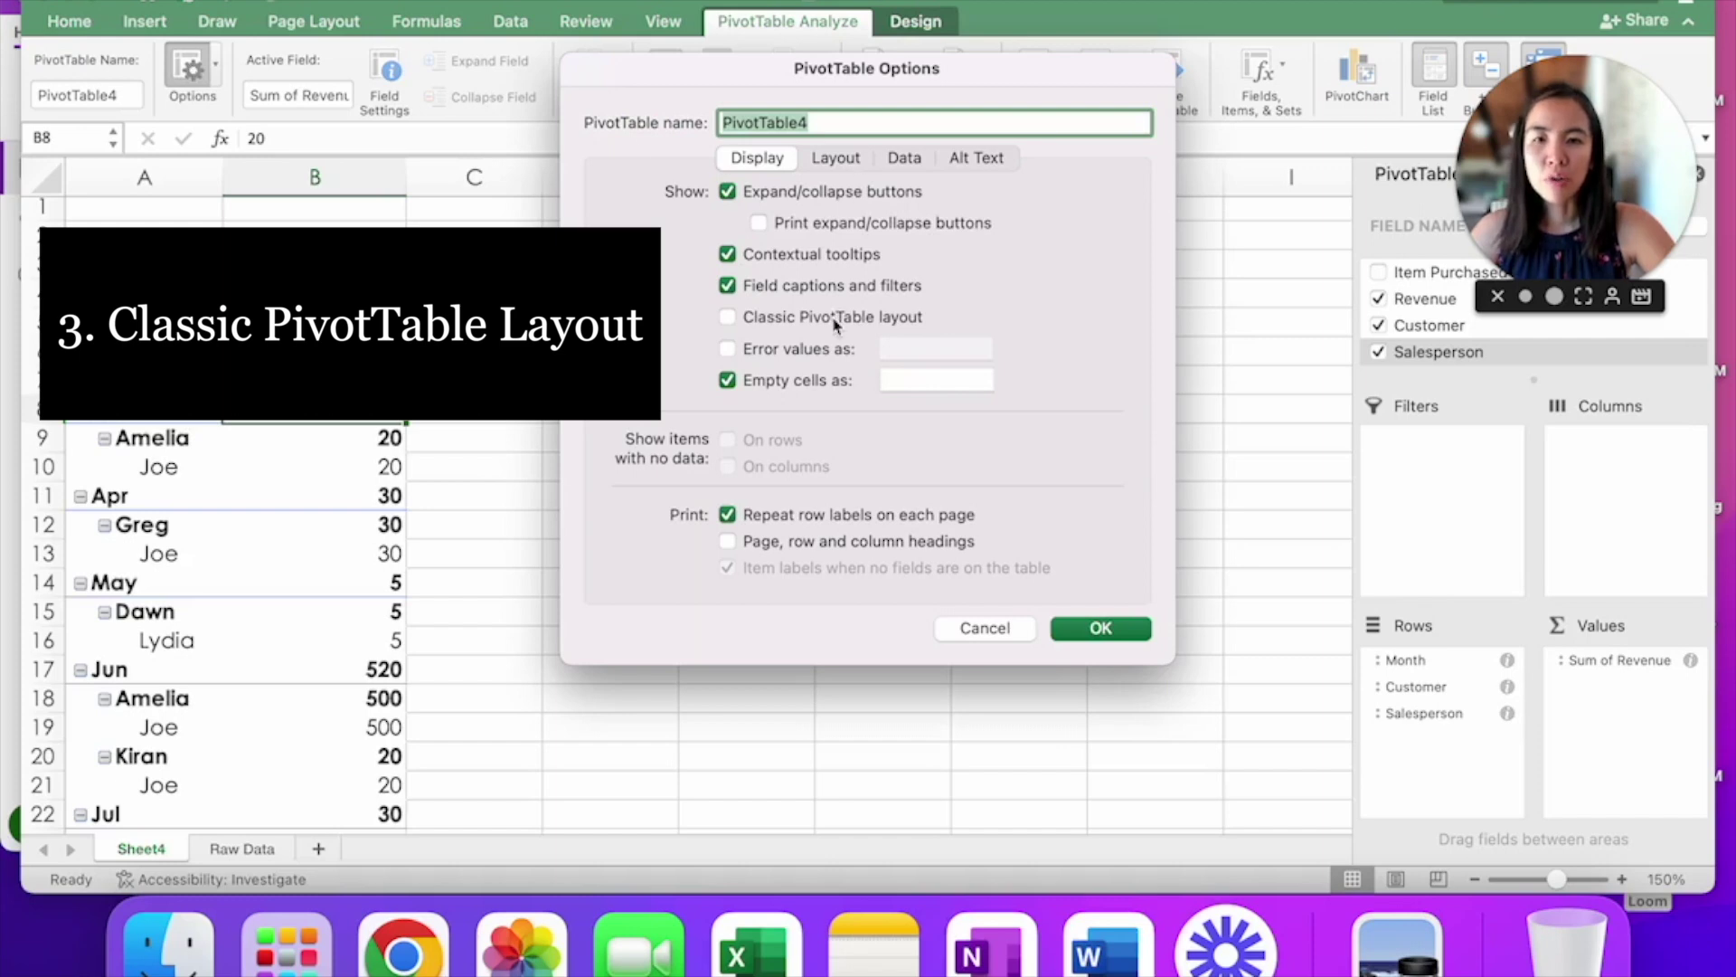
click(734, 323)
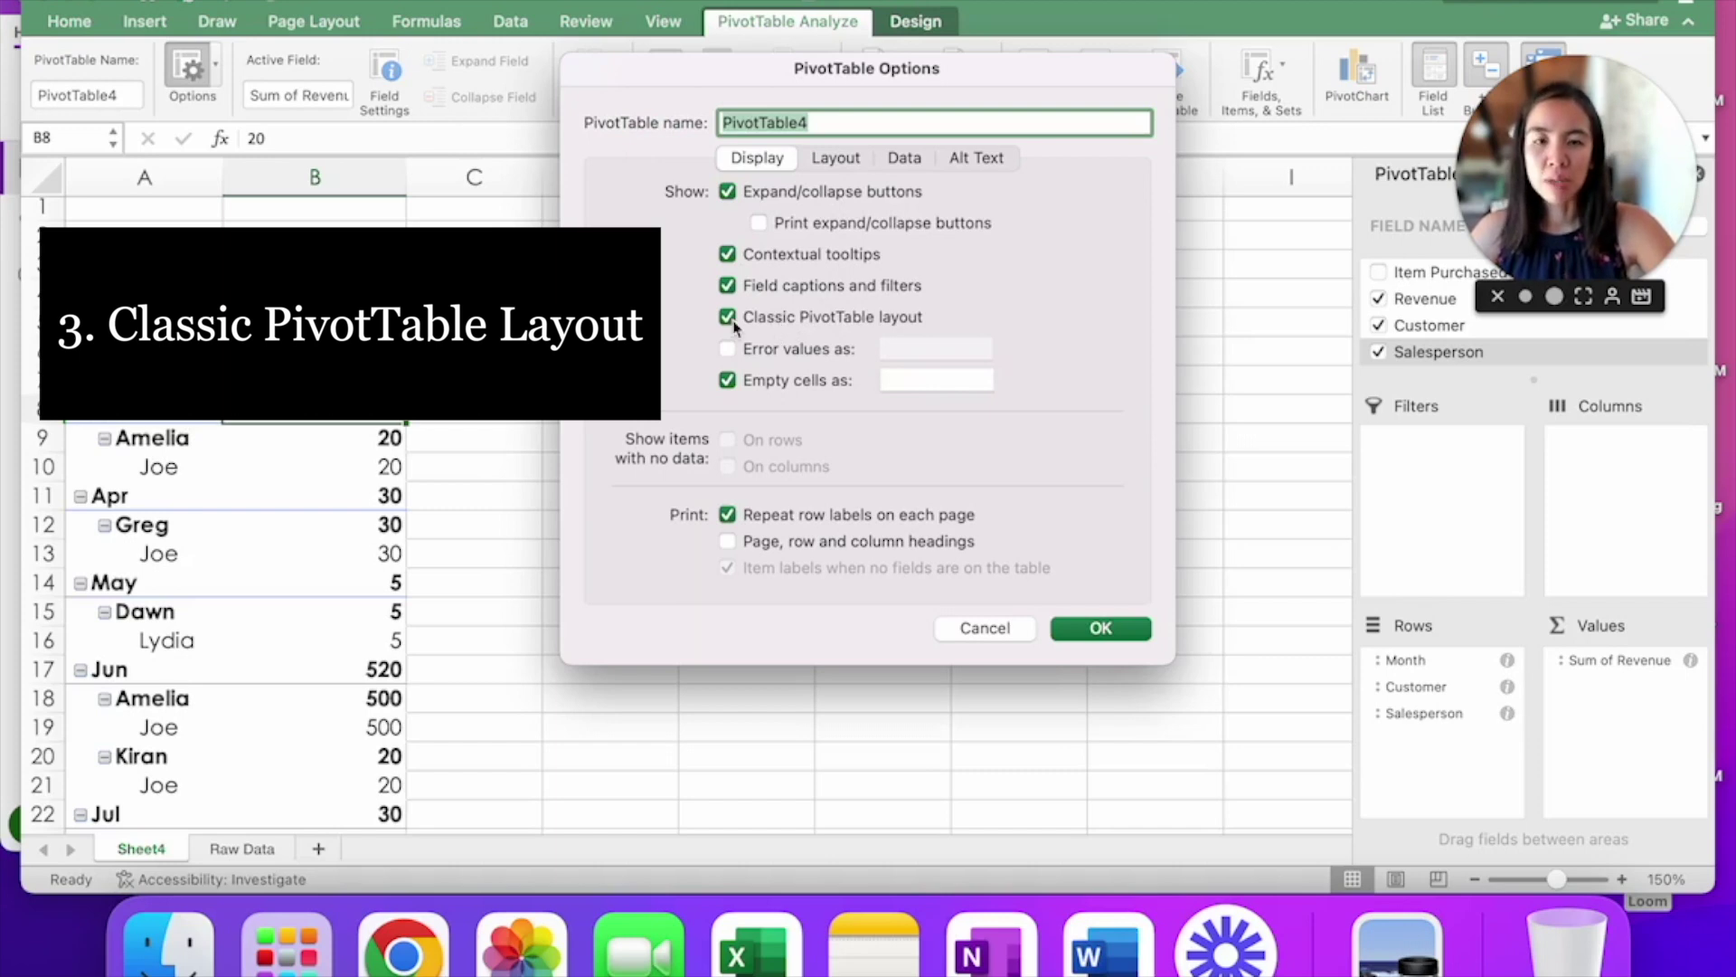
click(1104, 628)
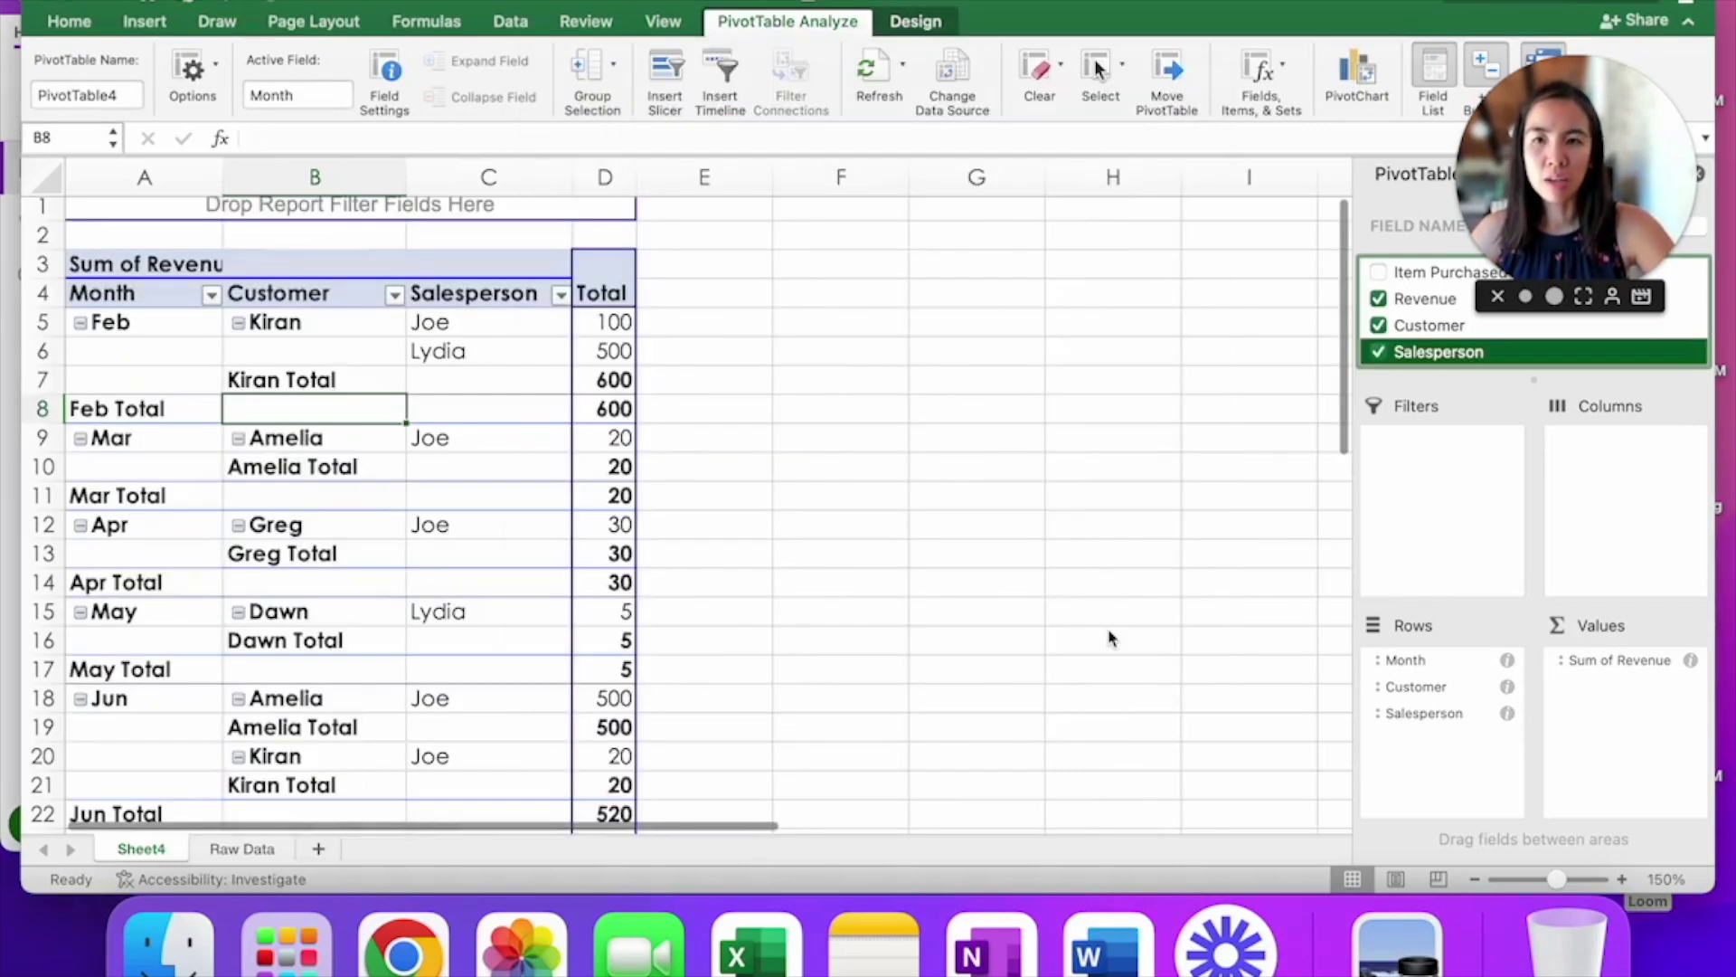
Move the Salesperson column ahead of Customer, giving Month, Salesperson, Customer order
click(497, 292)
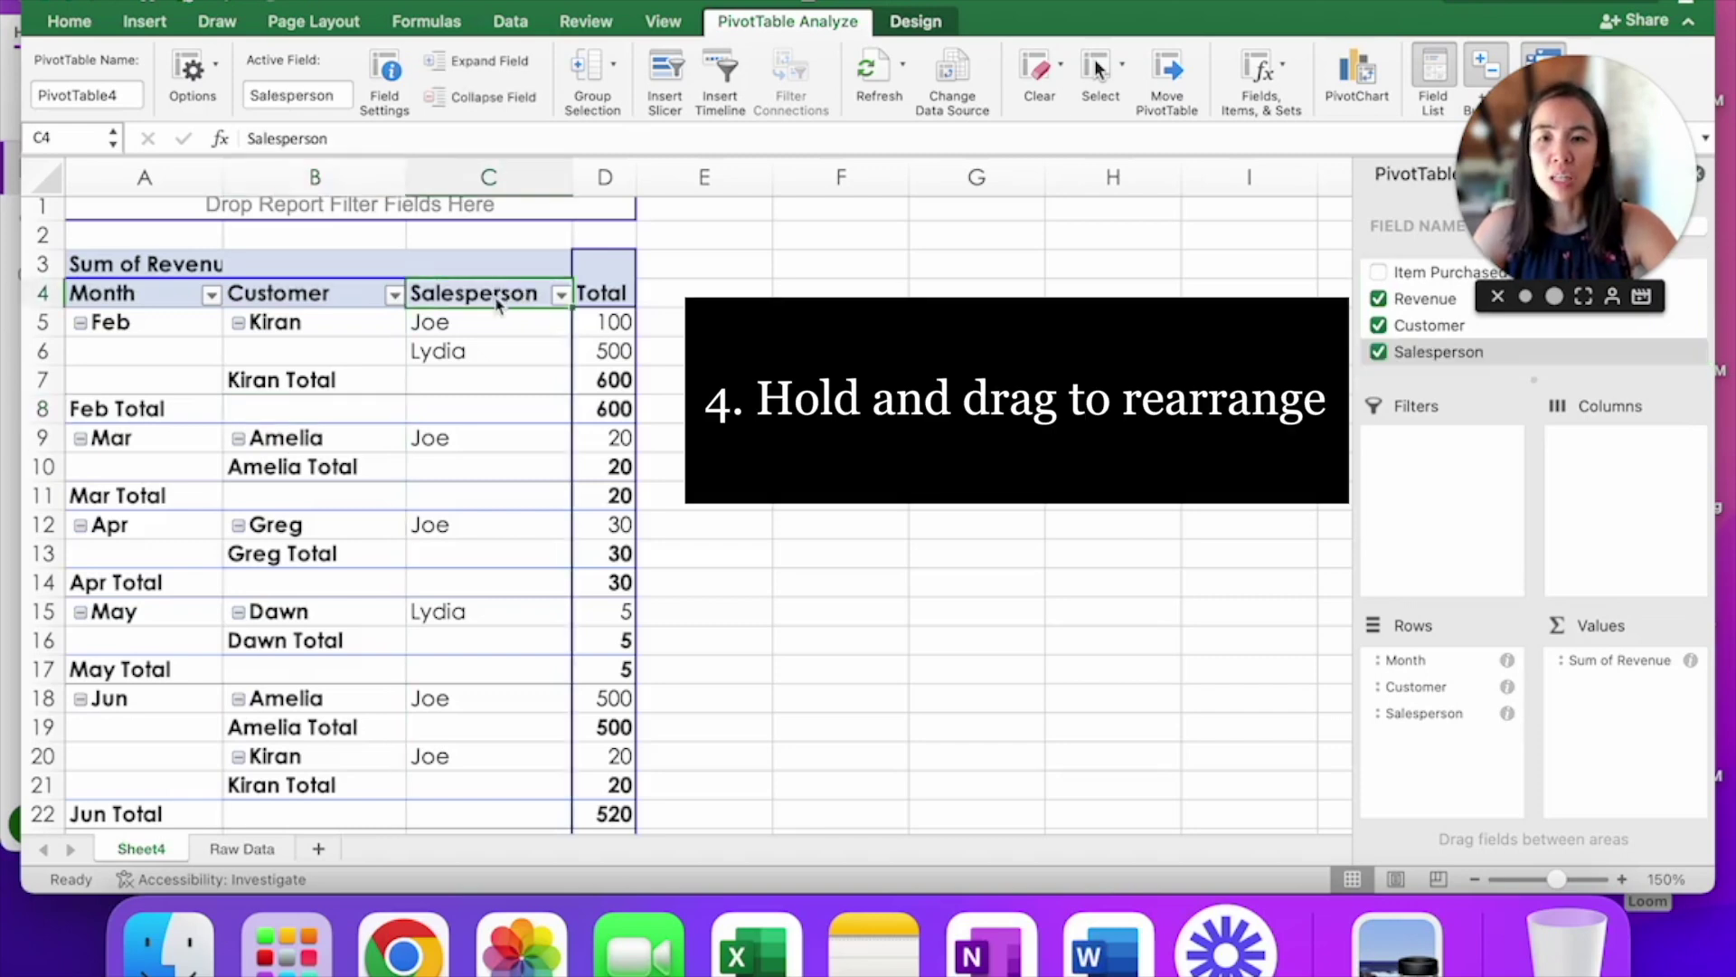
drag(497, 292, 343, 294)
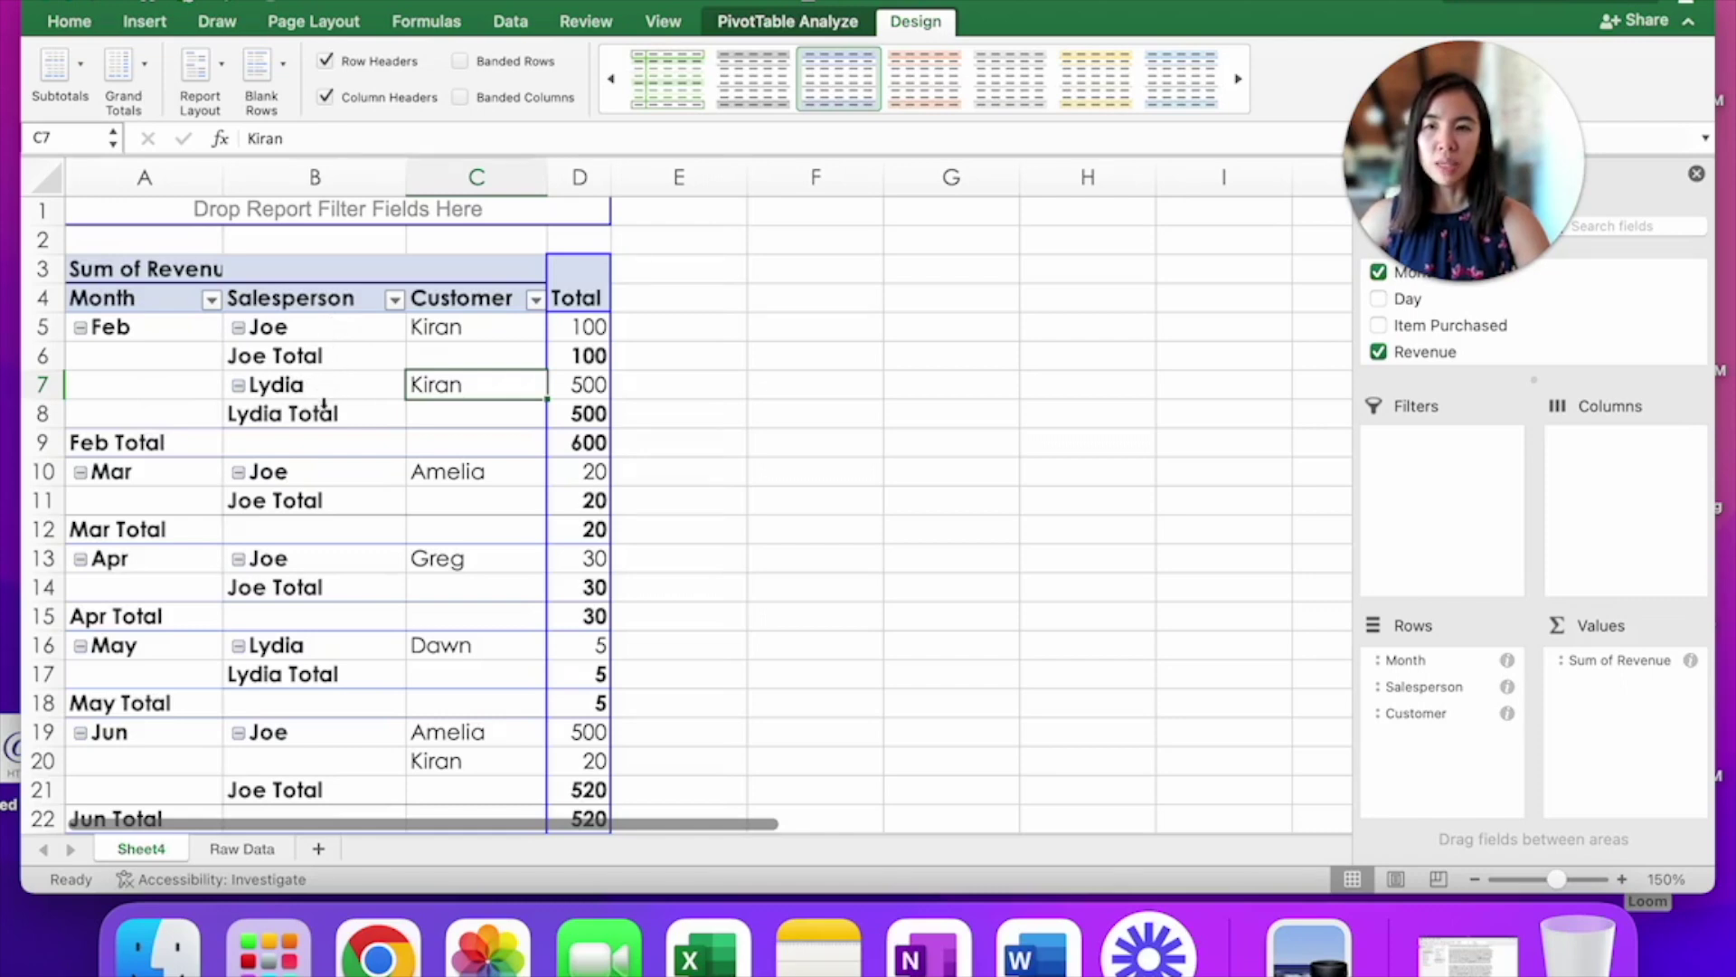
Turn off the Subtotal "Salesperson" and Subtotal "Month" options, leaving only the Grand Total of 2205
right_click(316, 342)
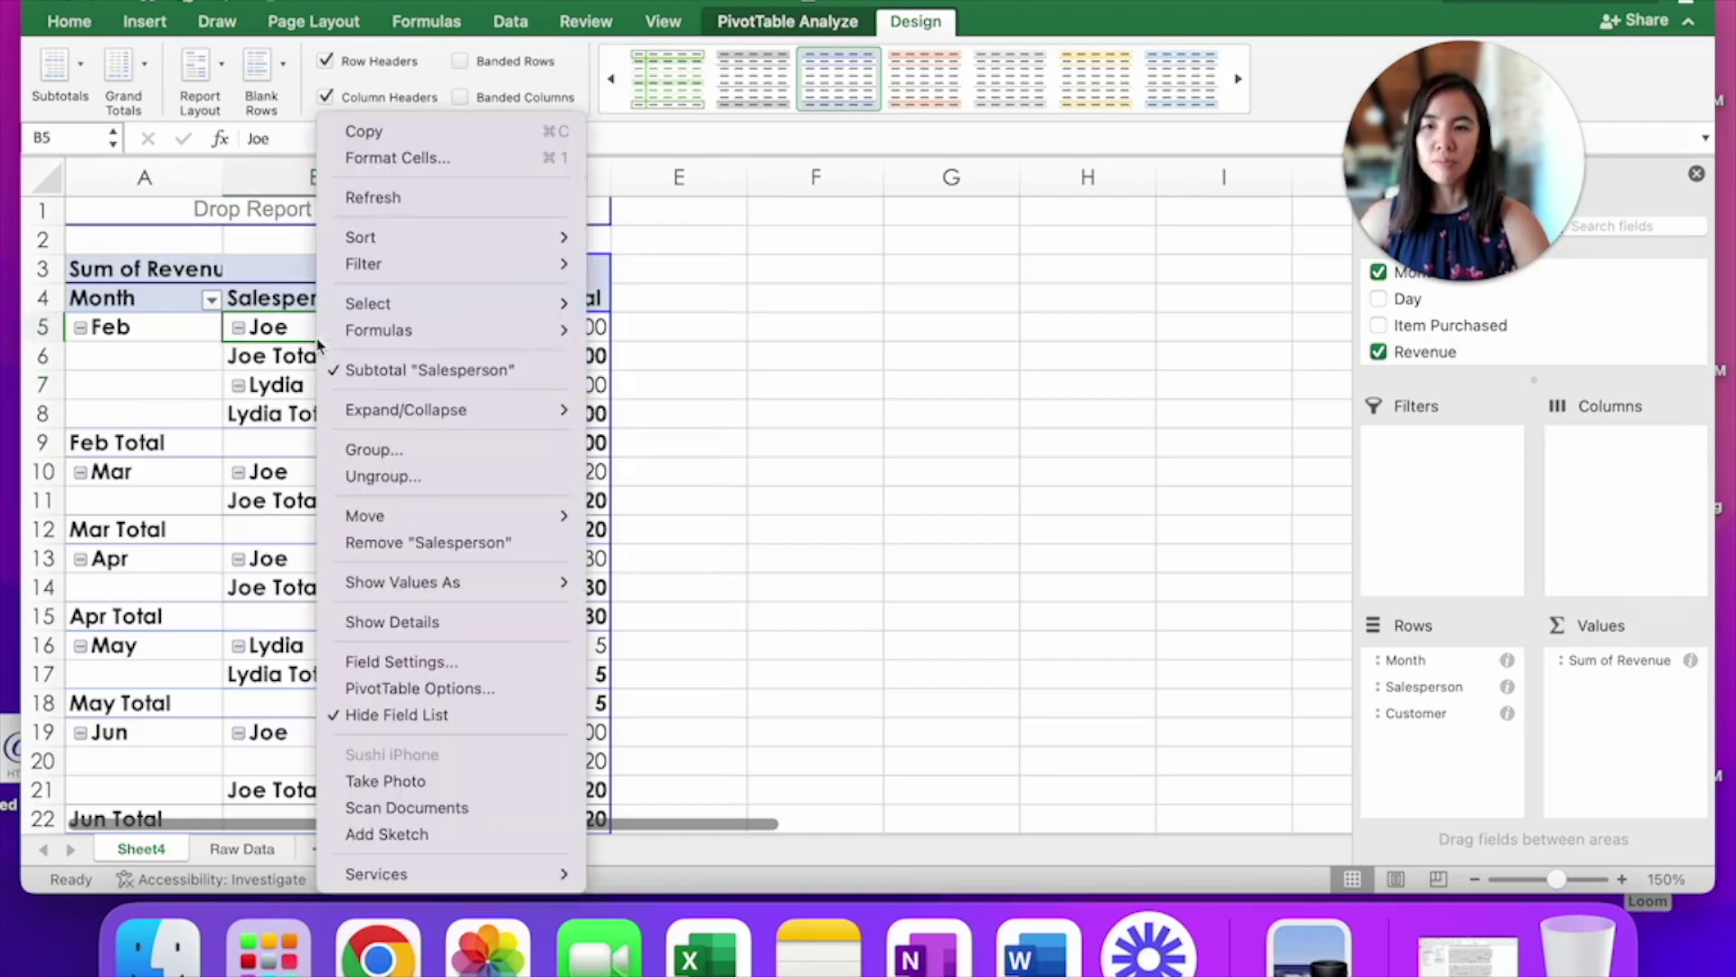
click(393, 369)
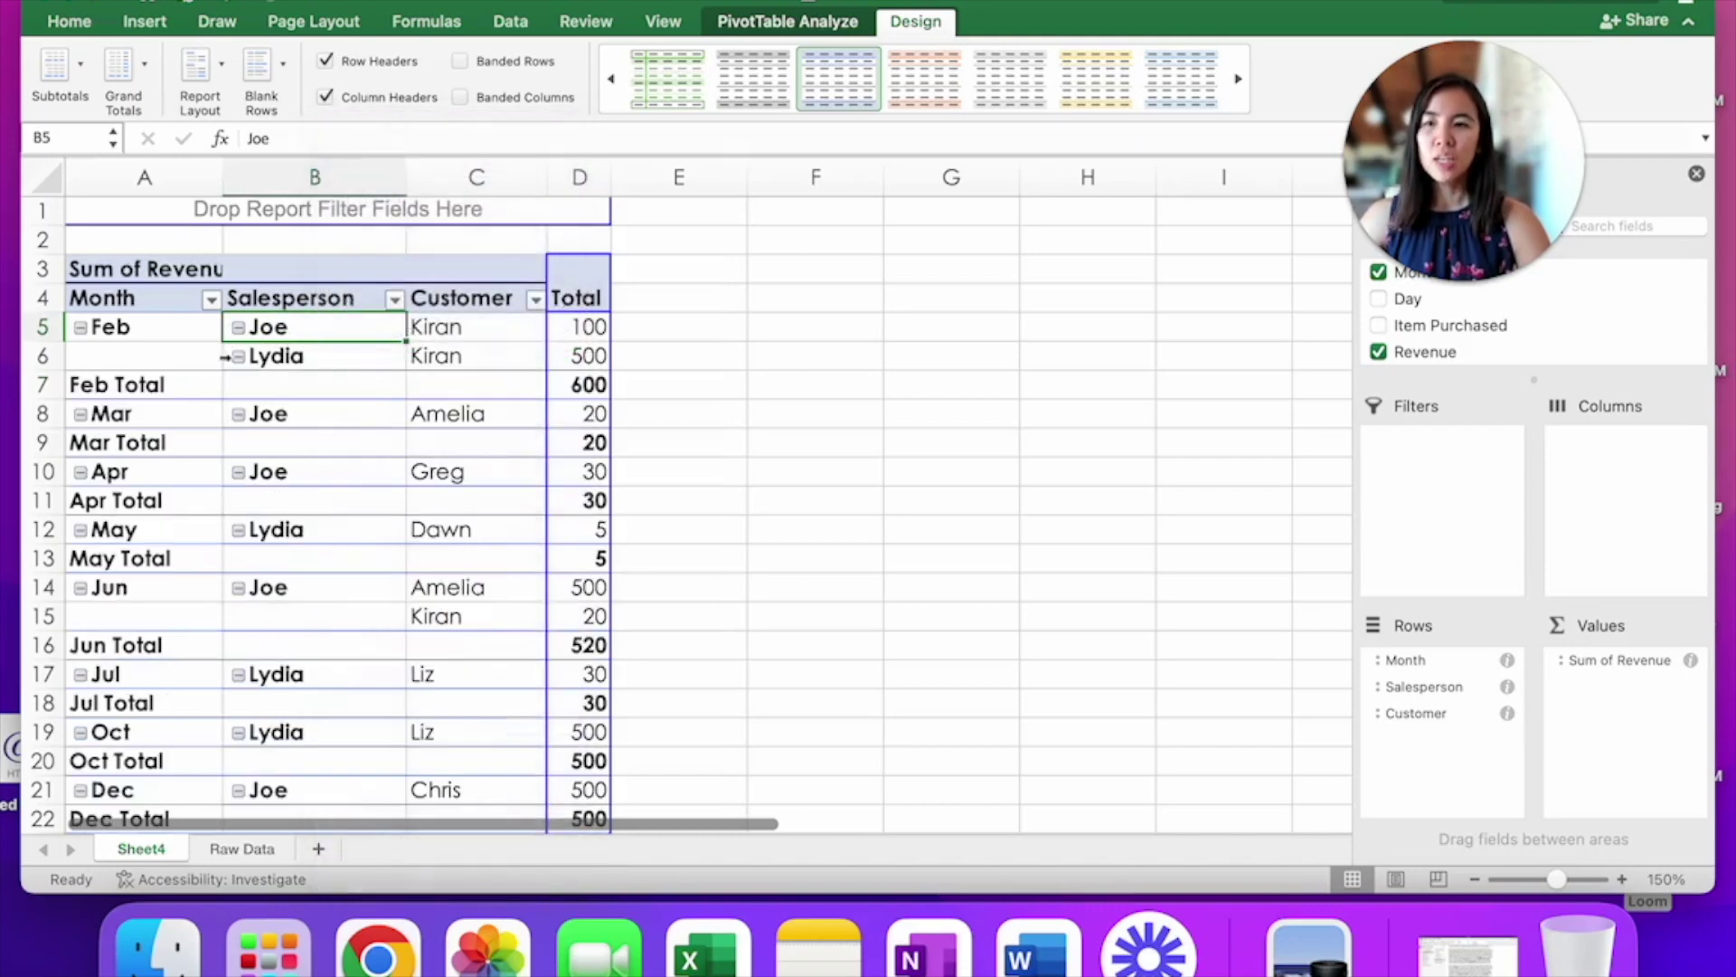
right_click(144, 362)
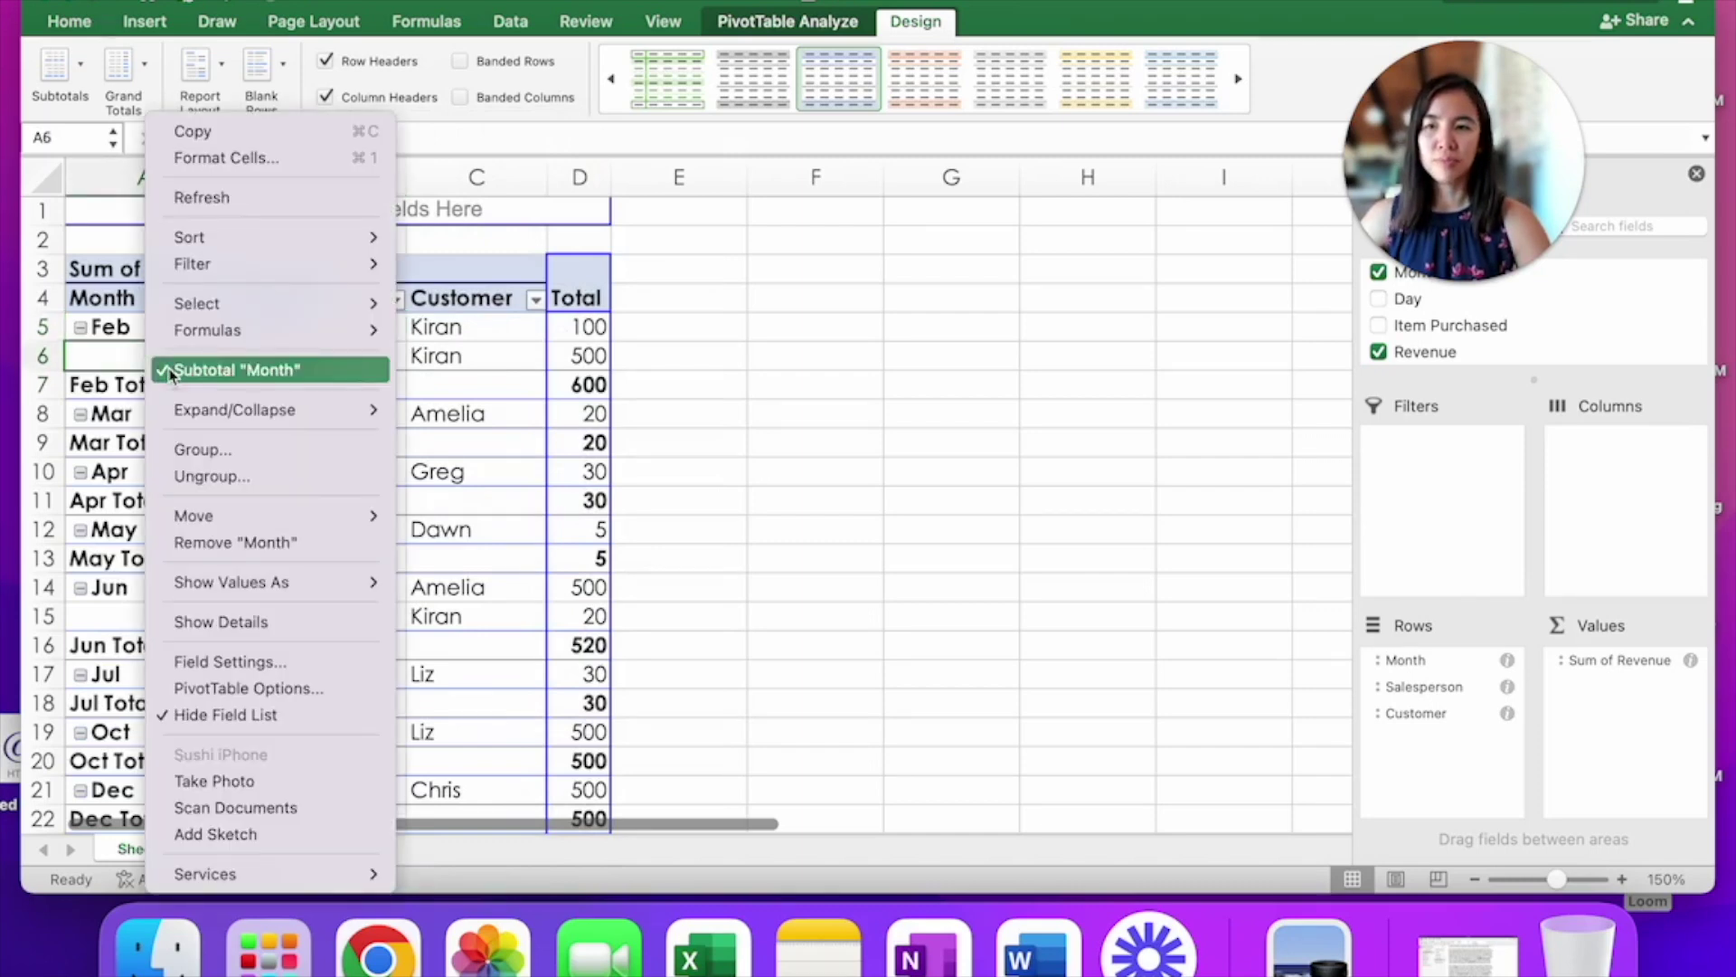
click(171, 370)
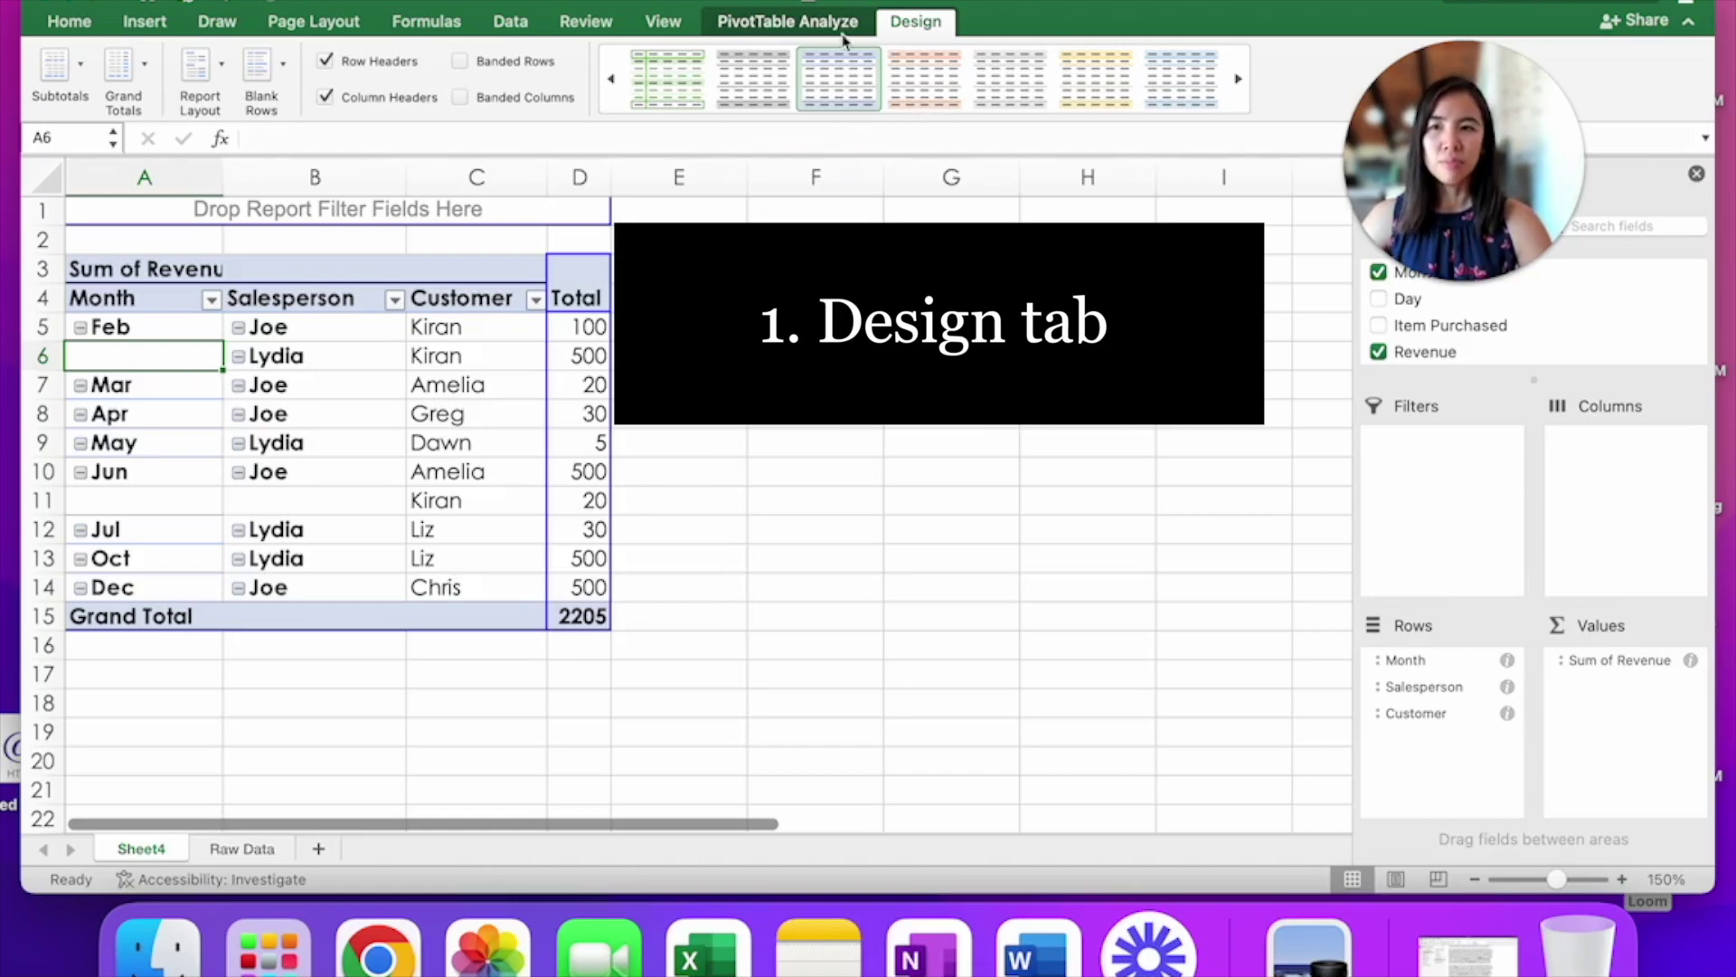
Set the Report Layout to Repeat All Item Labels so Month and Salesperson show on every row
click(227, 75)
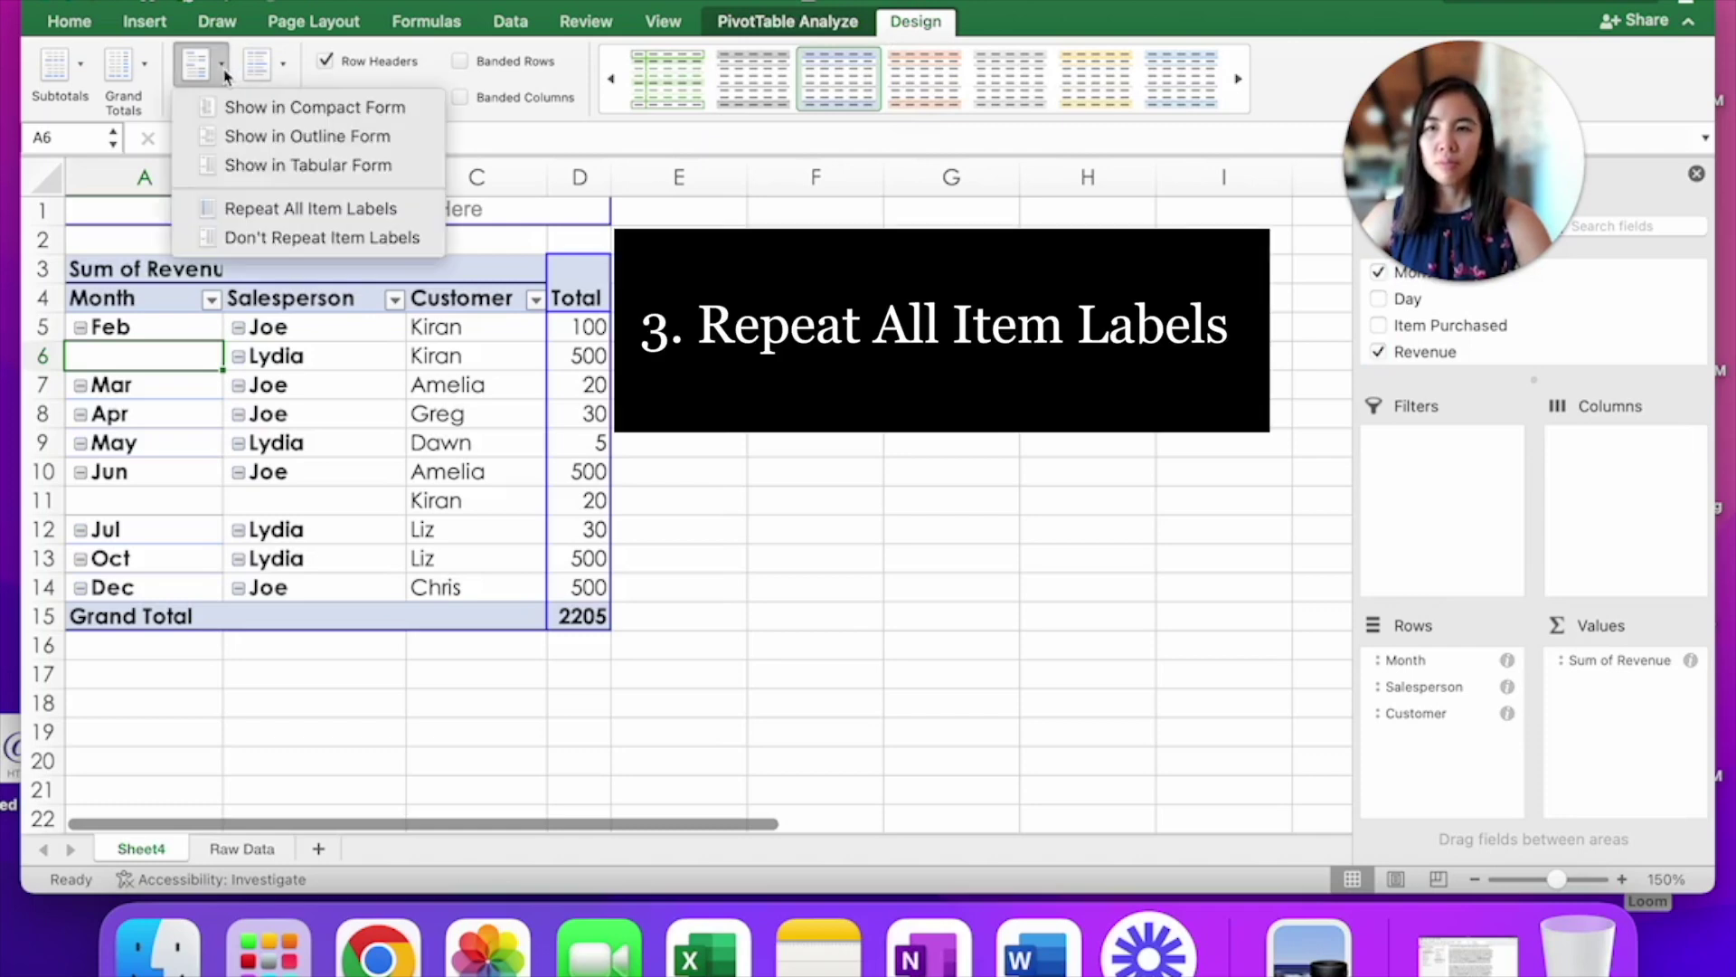
click(292, 217)
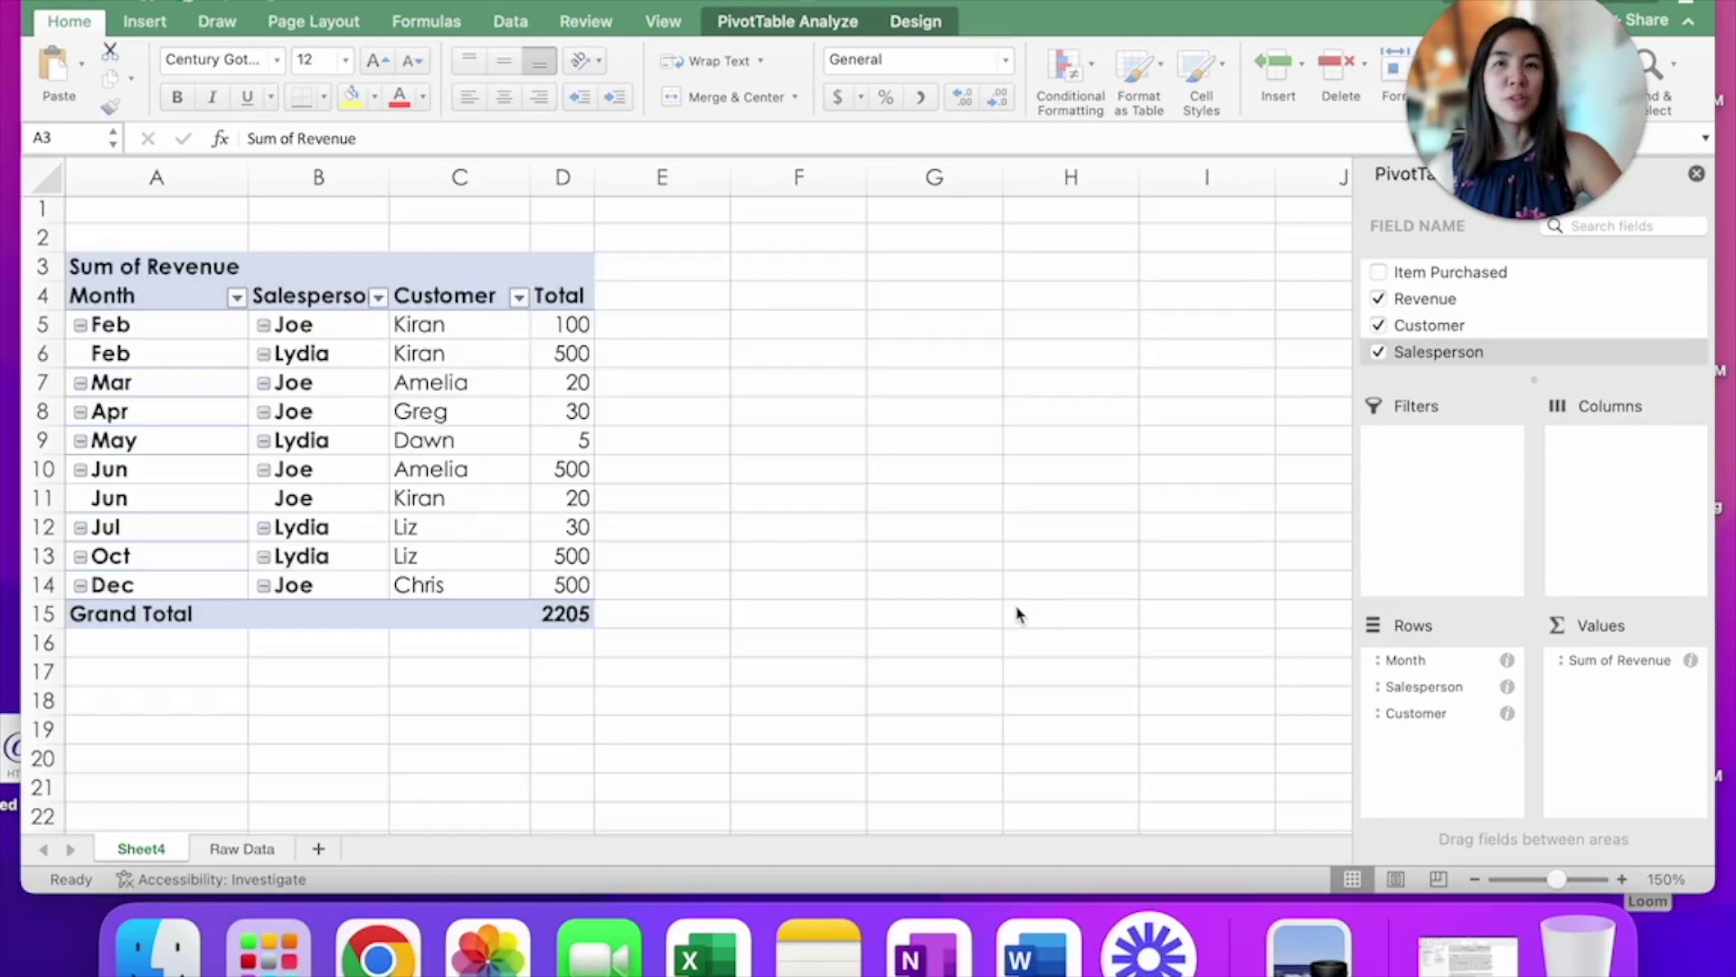
scroll(1456, 312, up, 3)
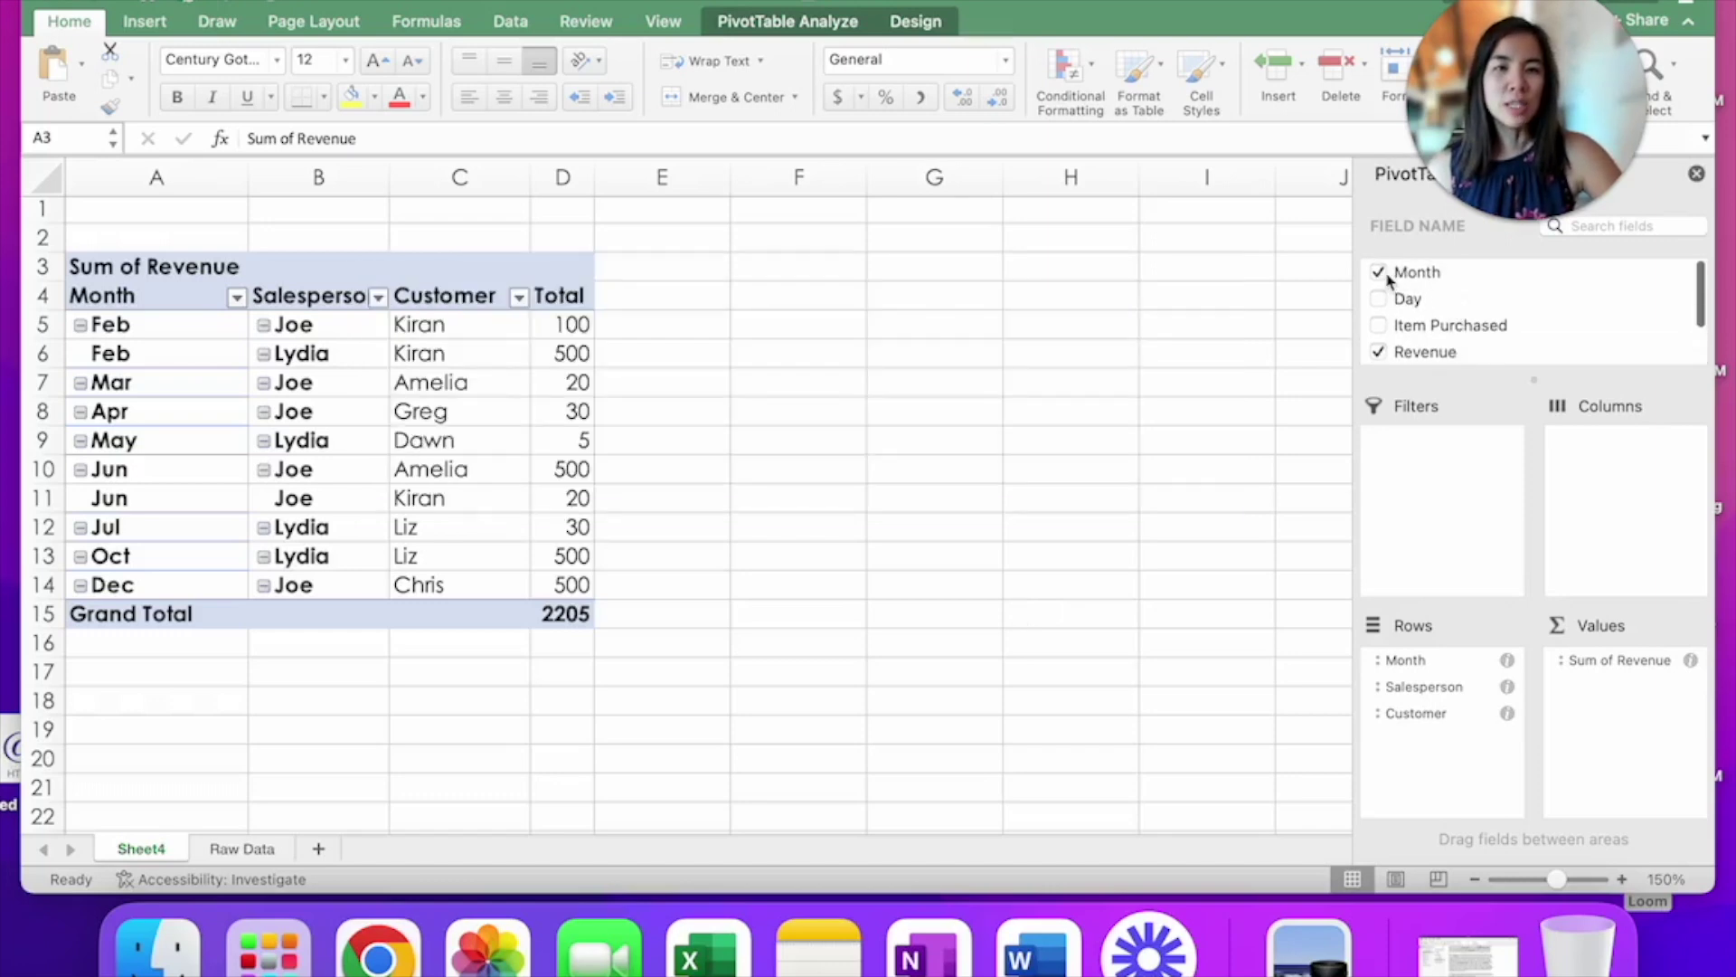
Uncheck Month and Salesperson so revenue is summed by Customer only, Grand Total 2205
click(1380, 274)
scroll(1428, 325, down, 3)
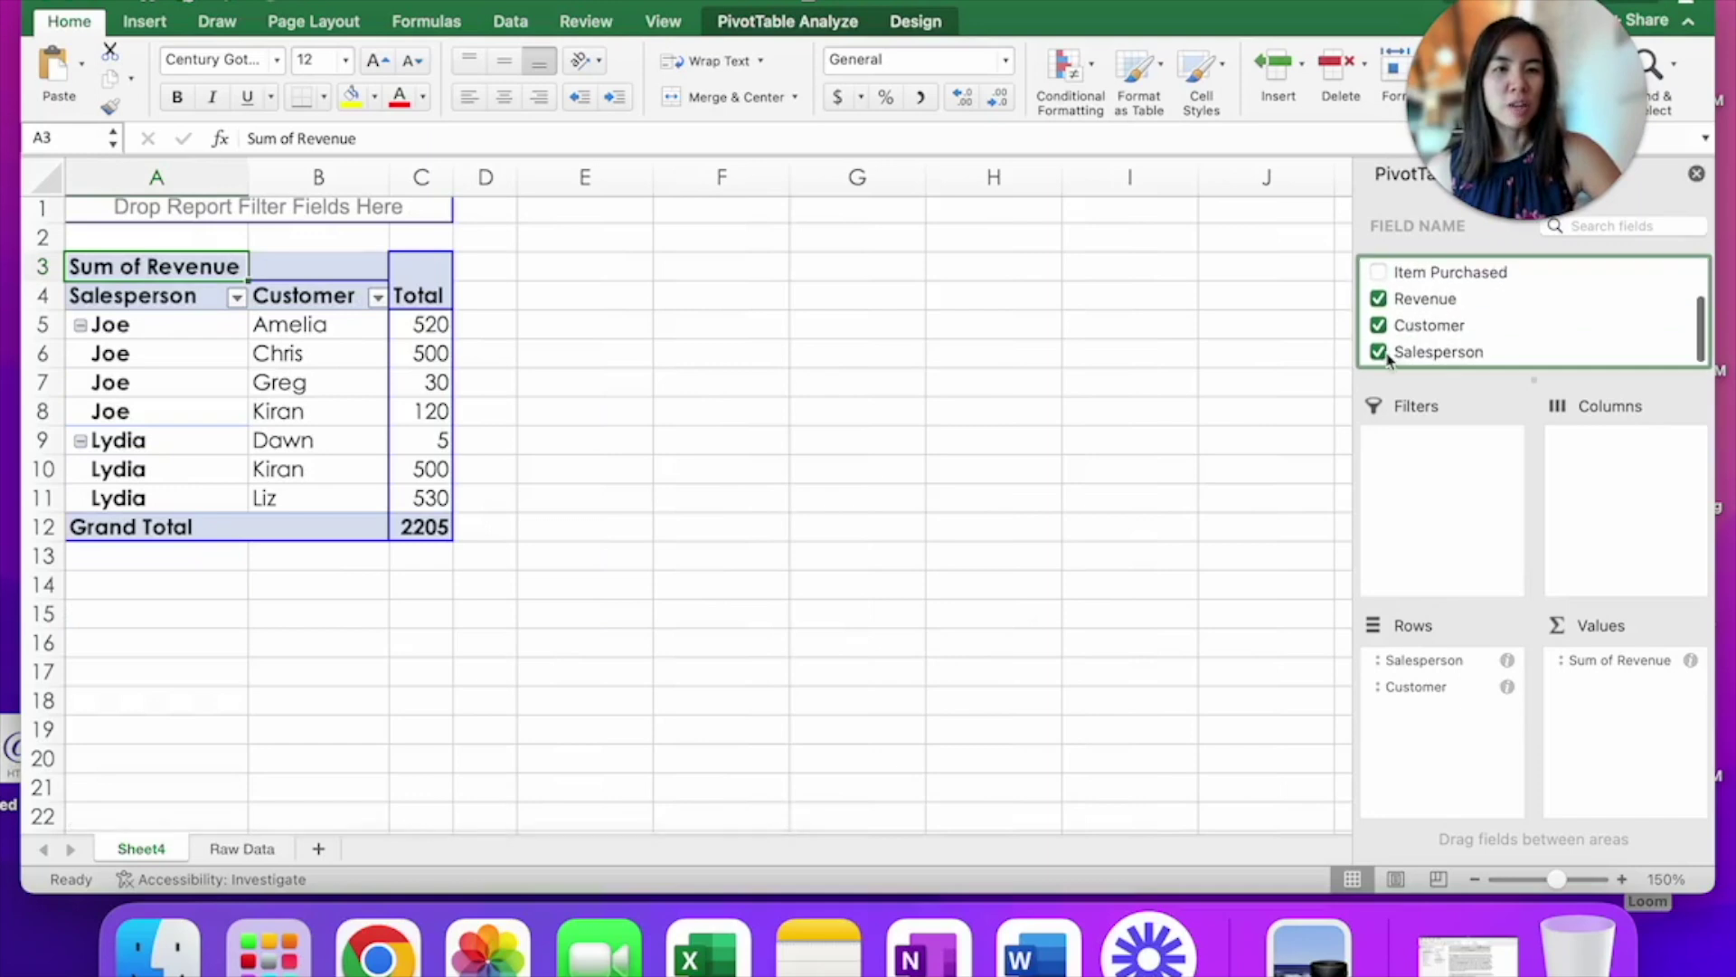
click(1378, 353)
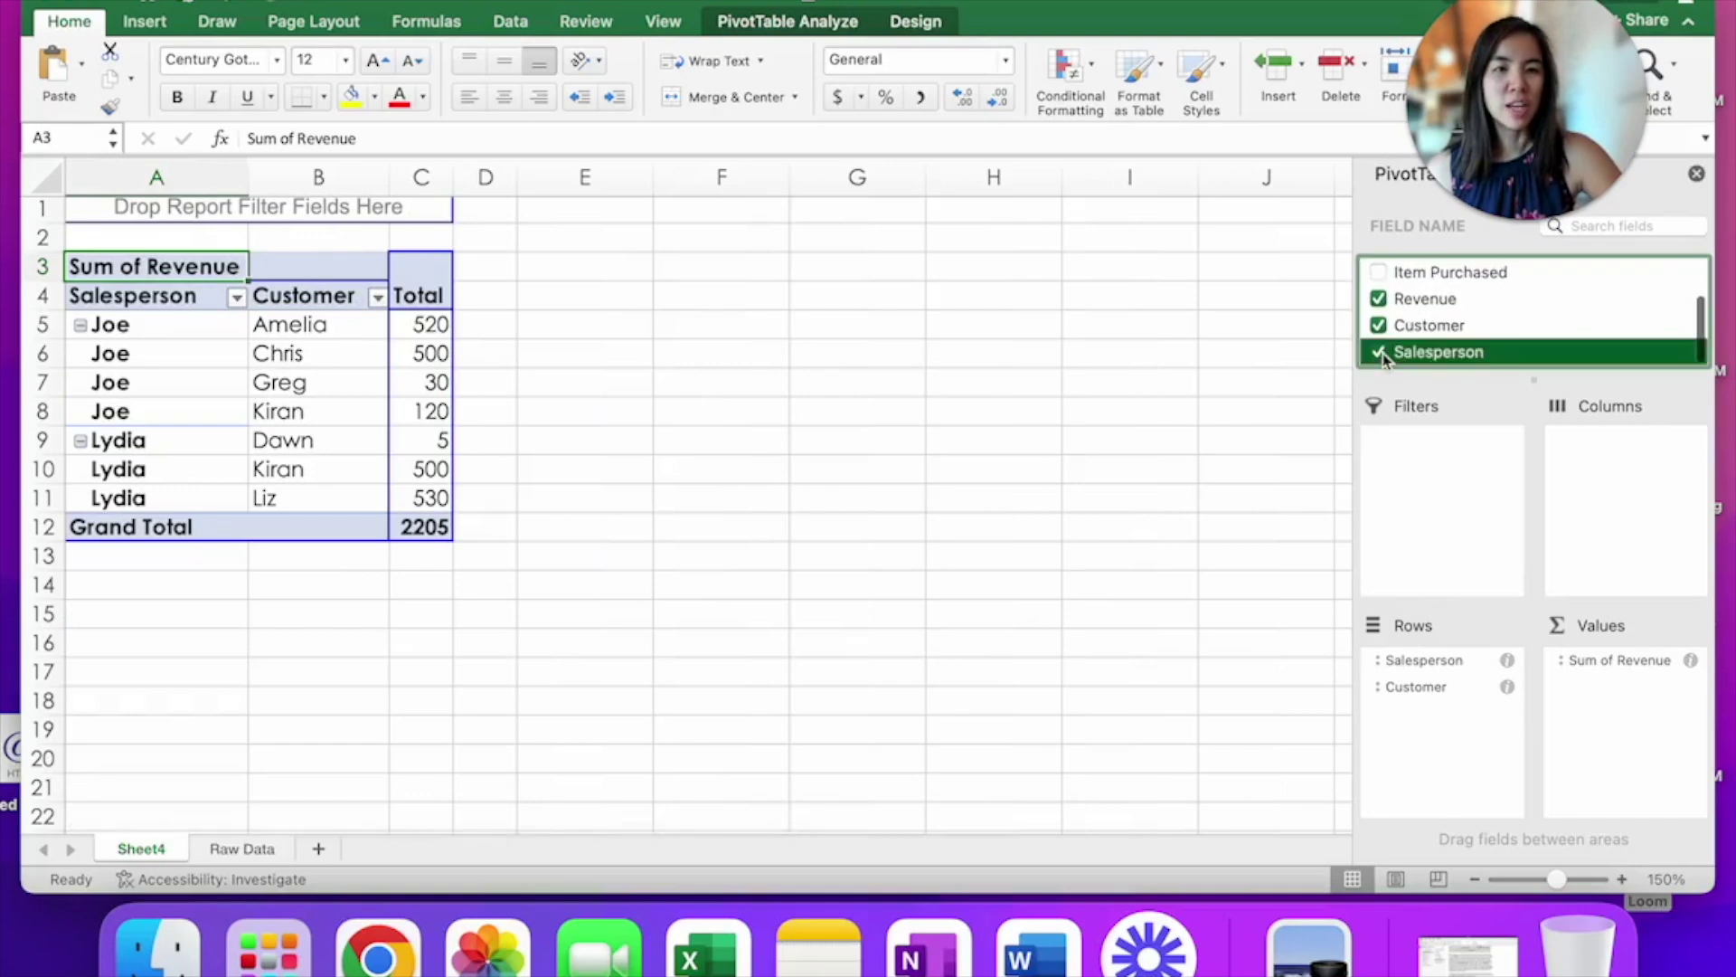
click(1448, 494)
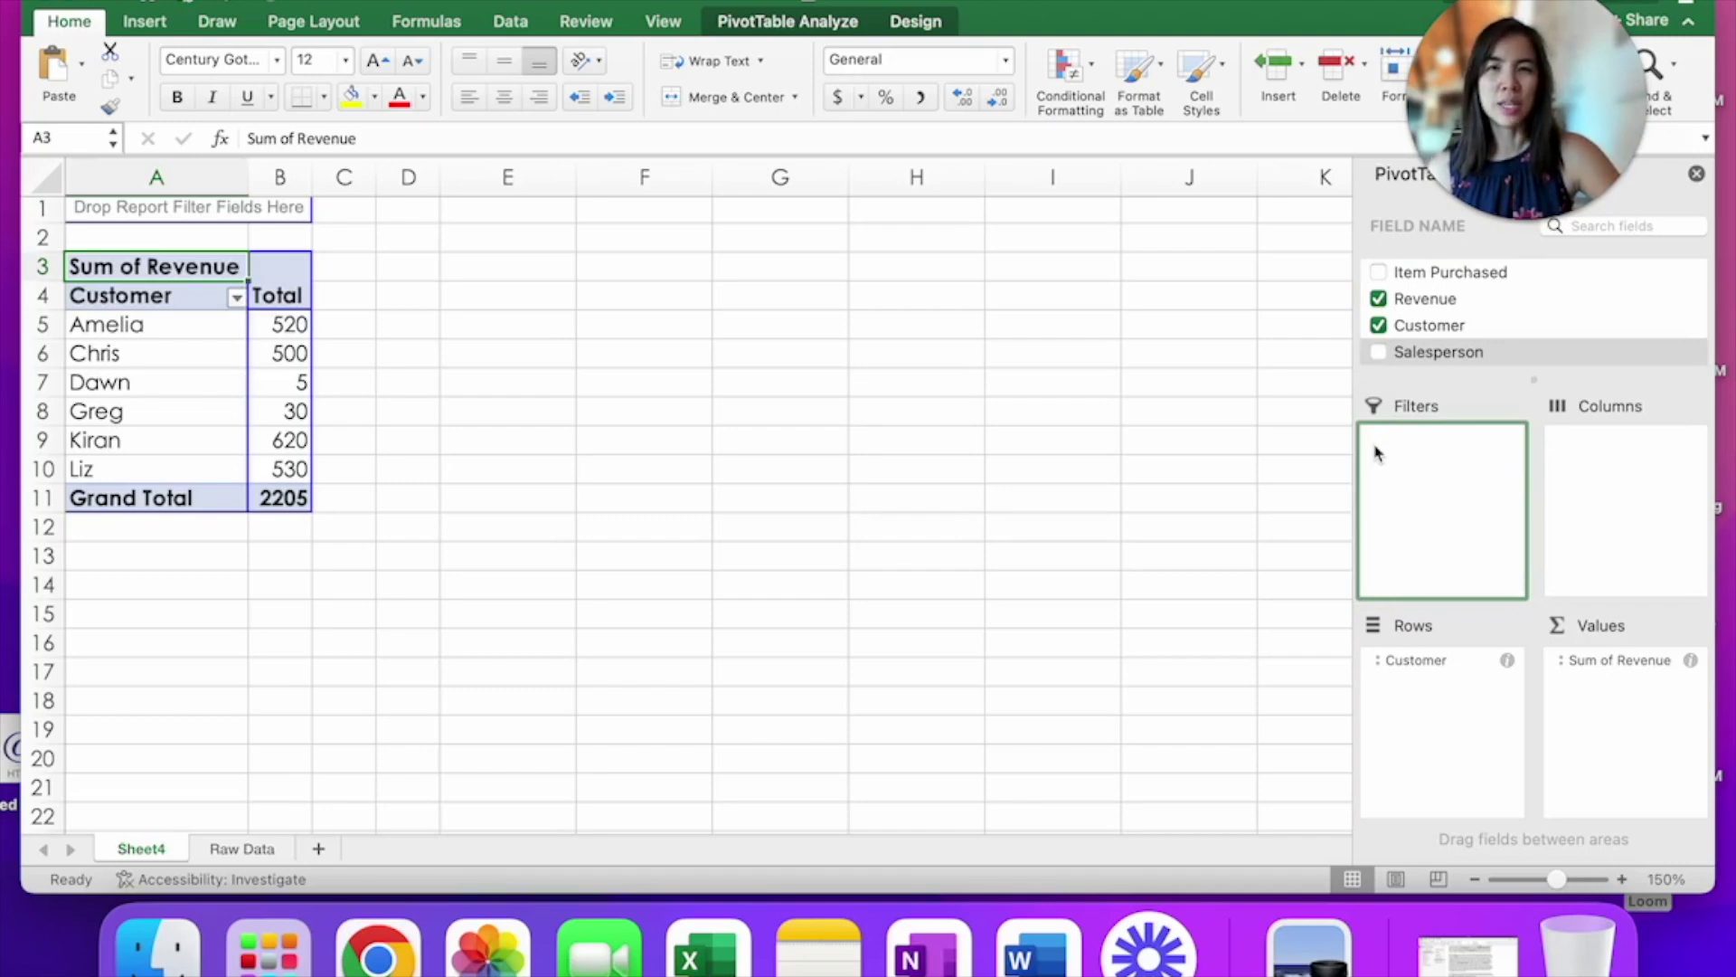
scroll(1451, 307, up, 2)
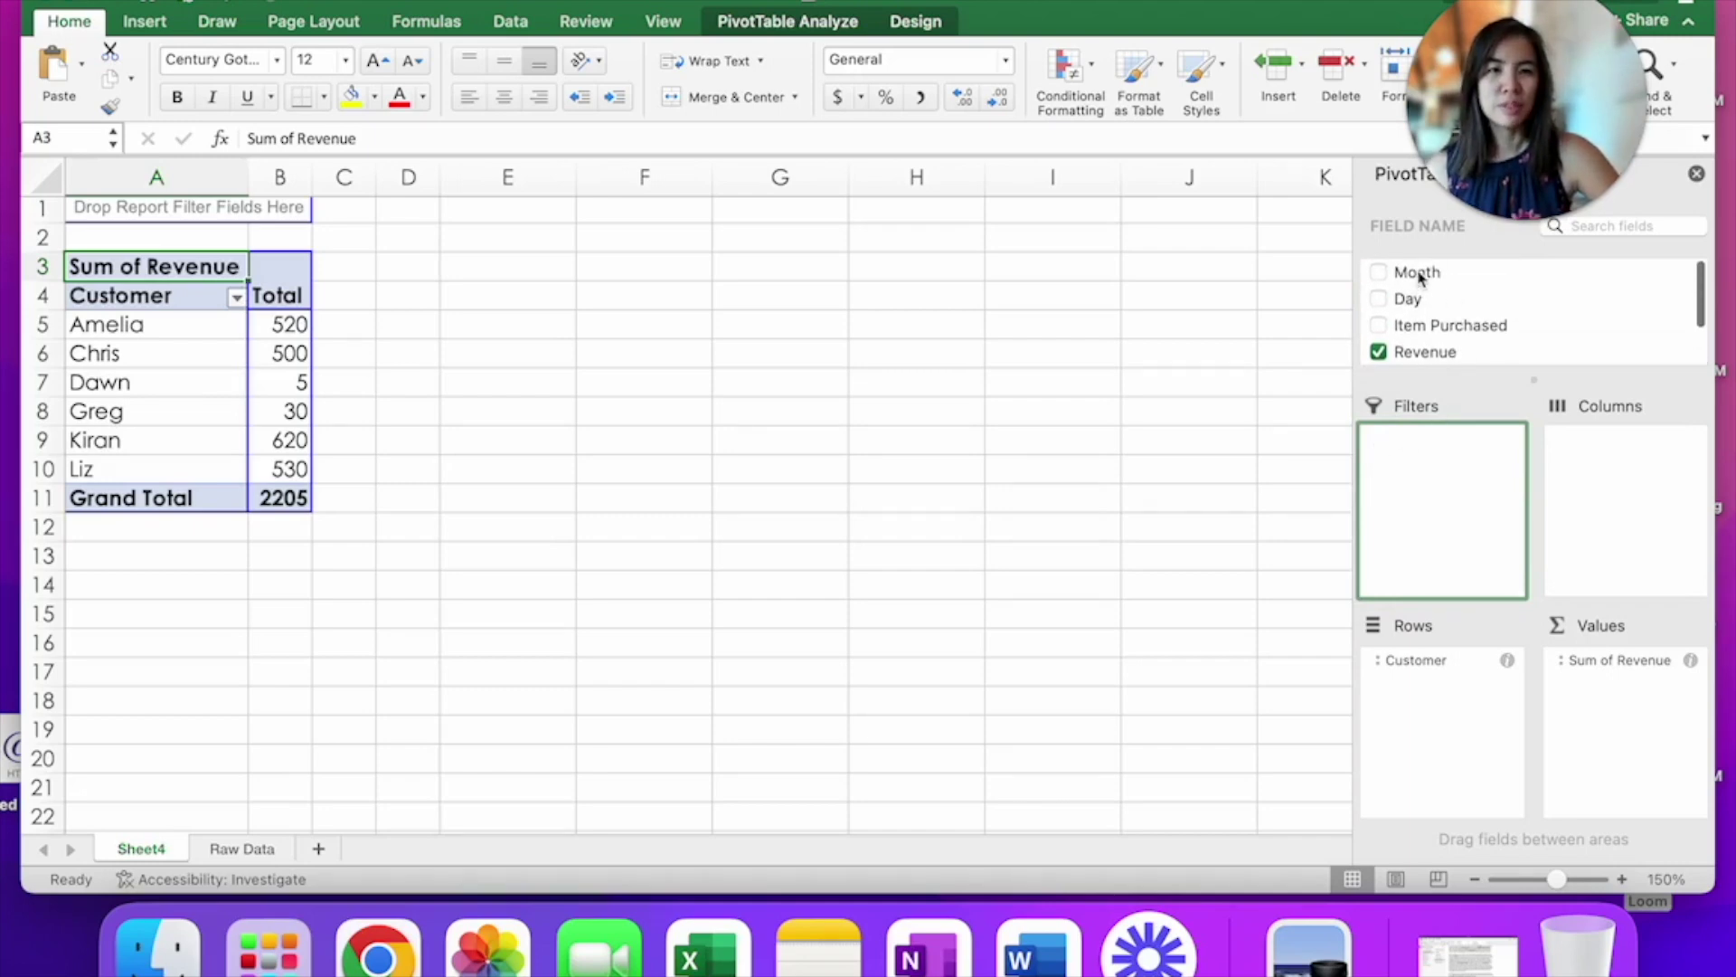
Place Month in the Filters area and check its dropdown, leaving it set to (All)
drag(1419, 278, 1451, 490)
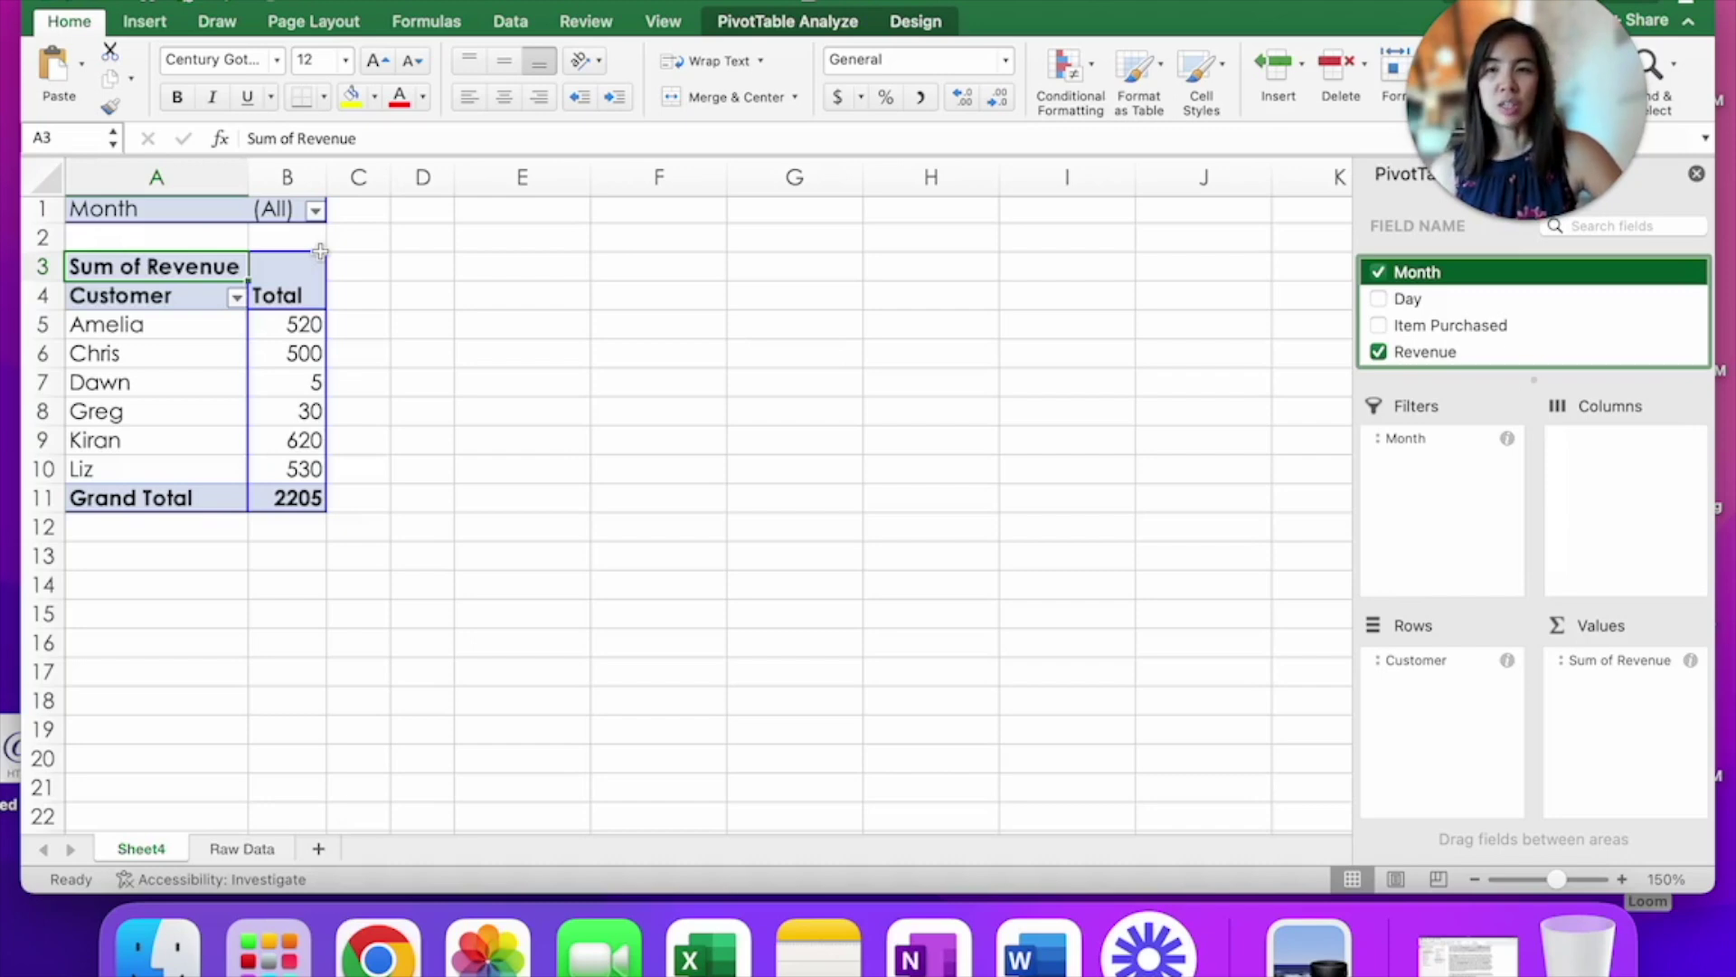
click(316, 210)
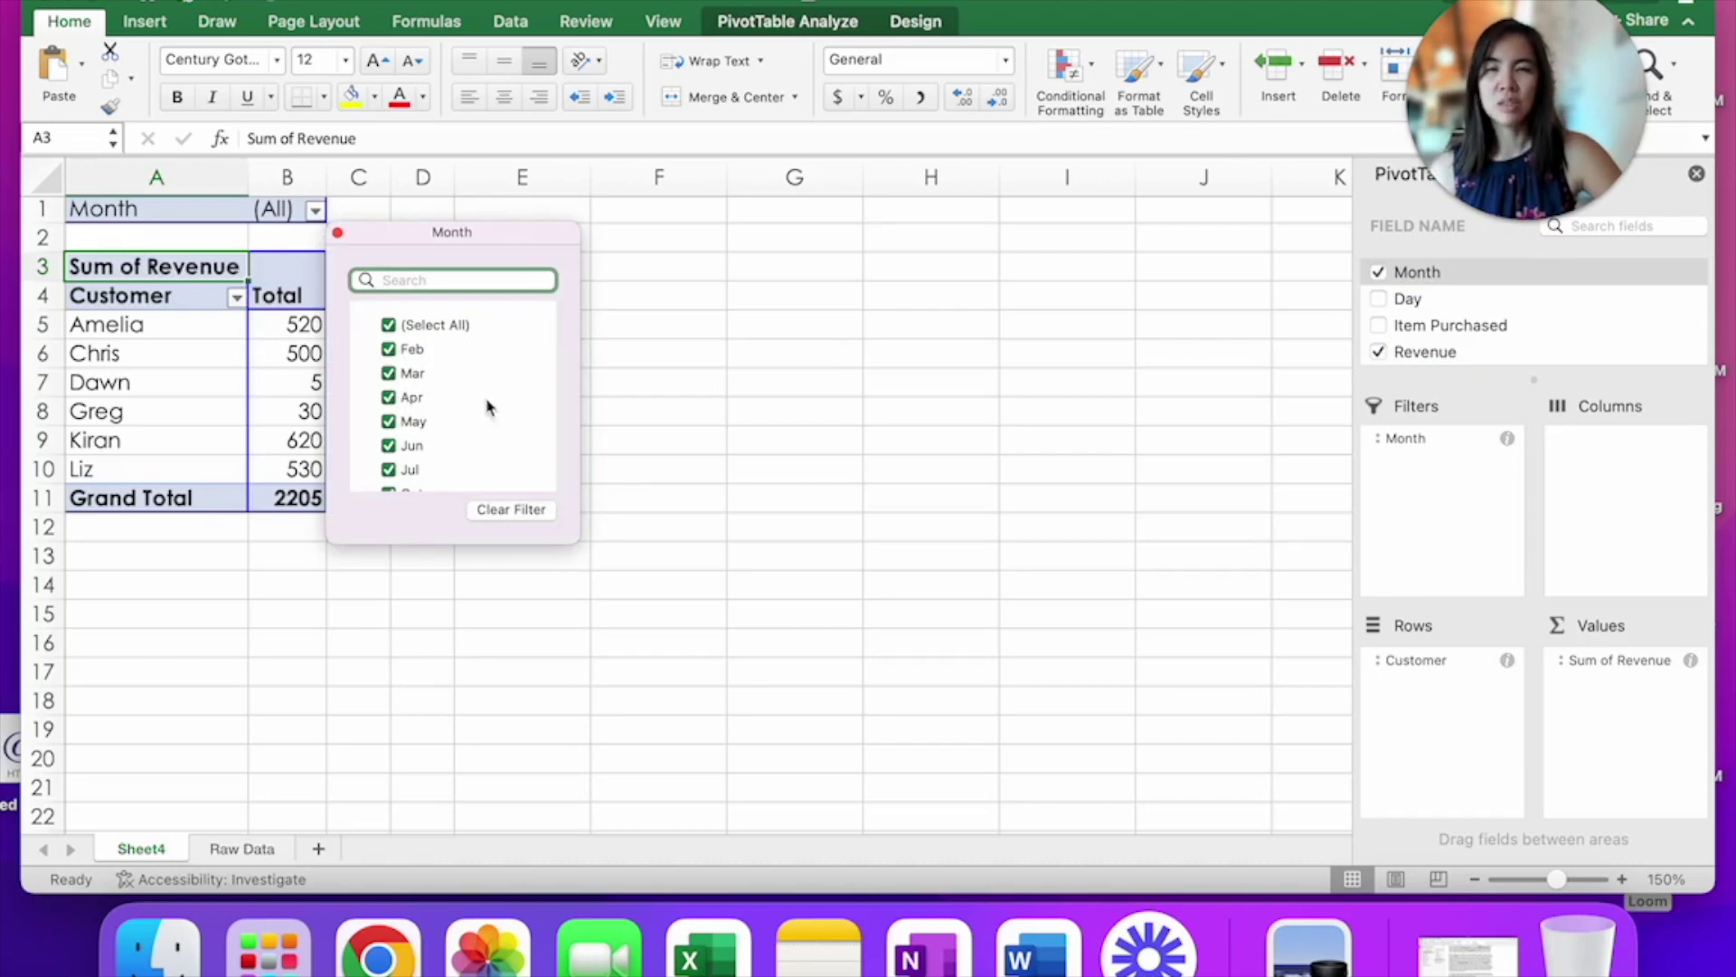
click(667, 412)
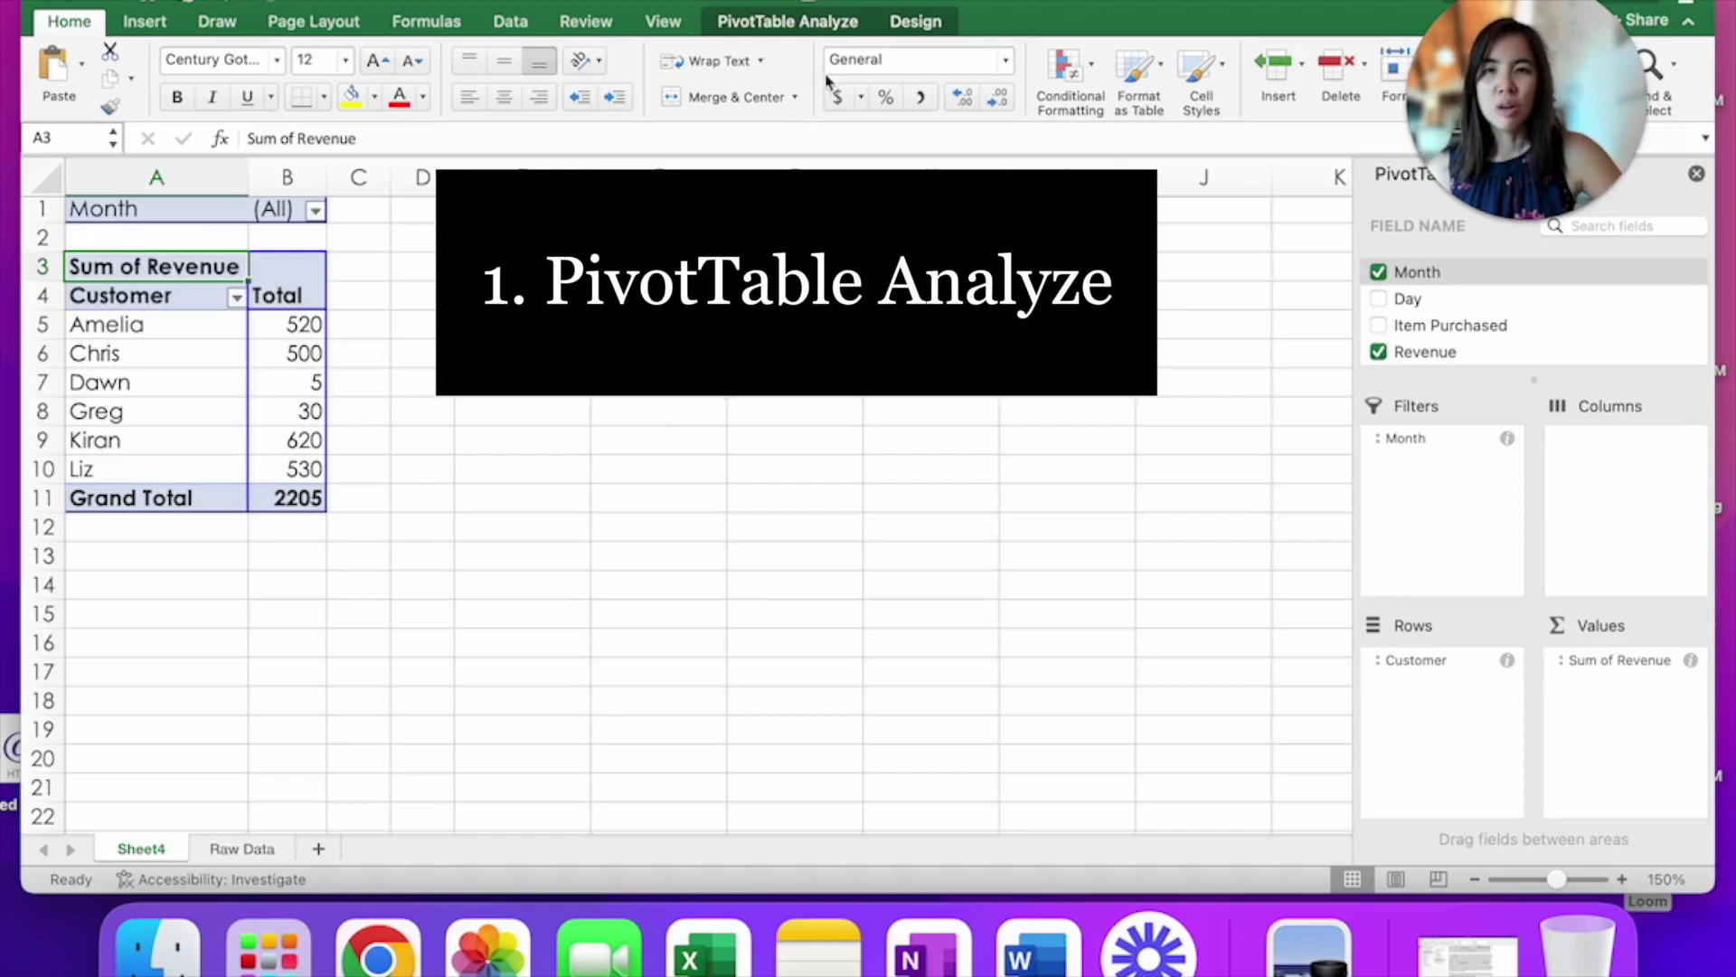
Insert Month and Item Purchased slicers for the revenue PivotTable
click(788, 24)
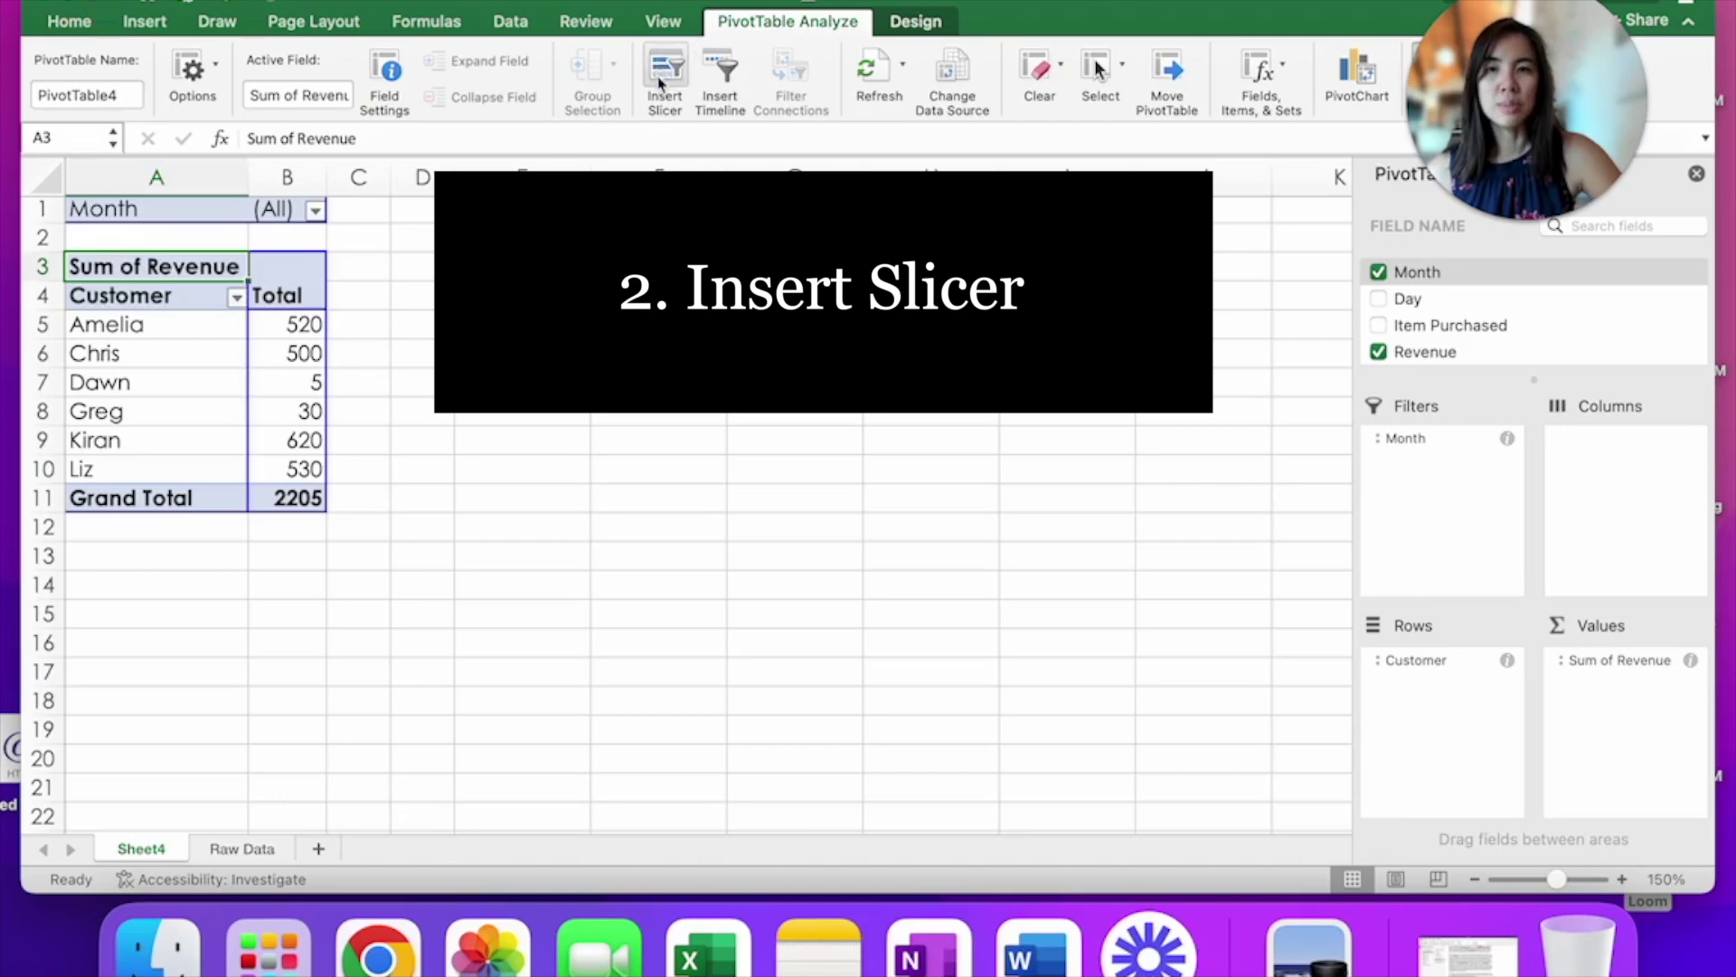
click(665, 77)
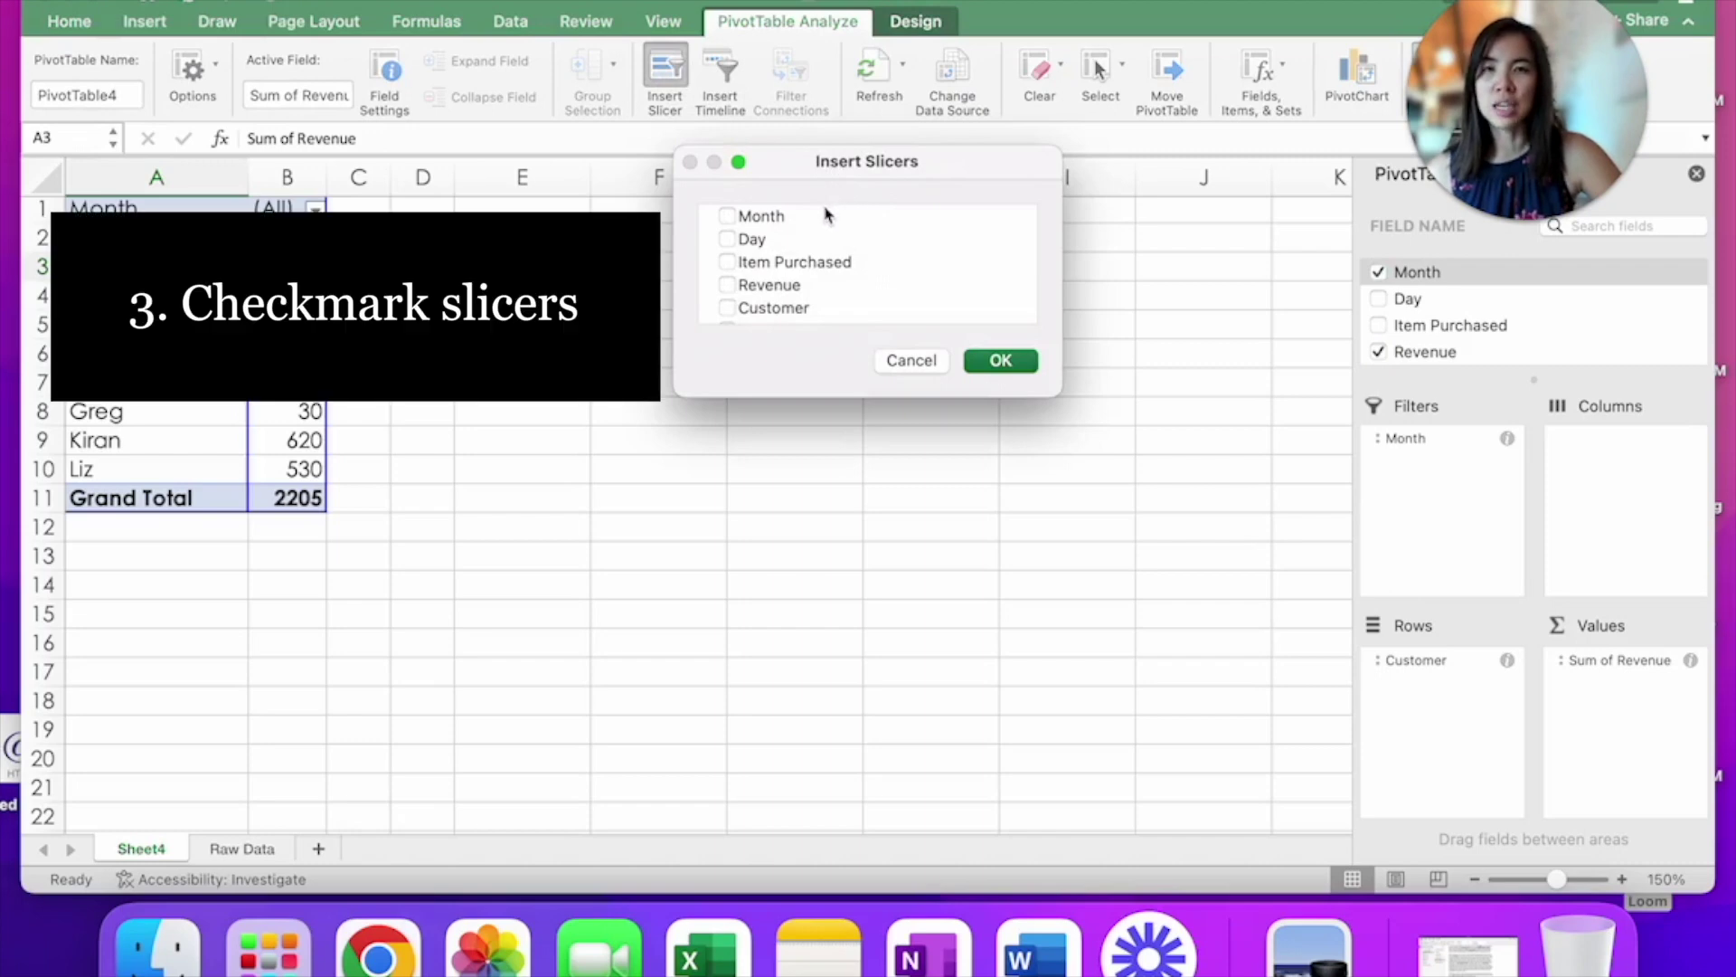
click(727, 217)
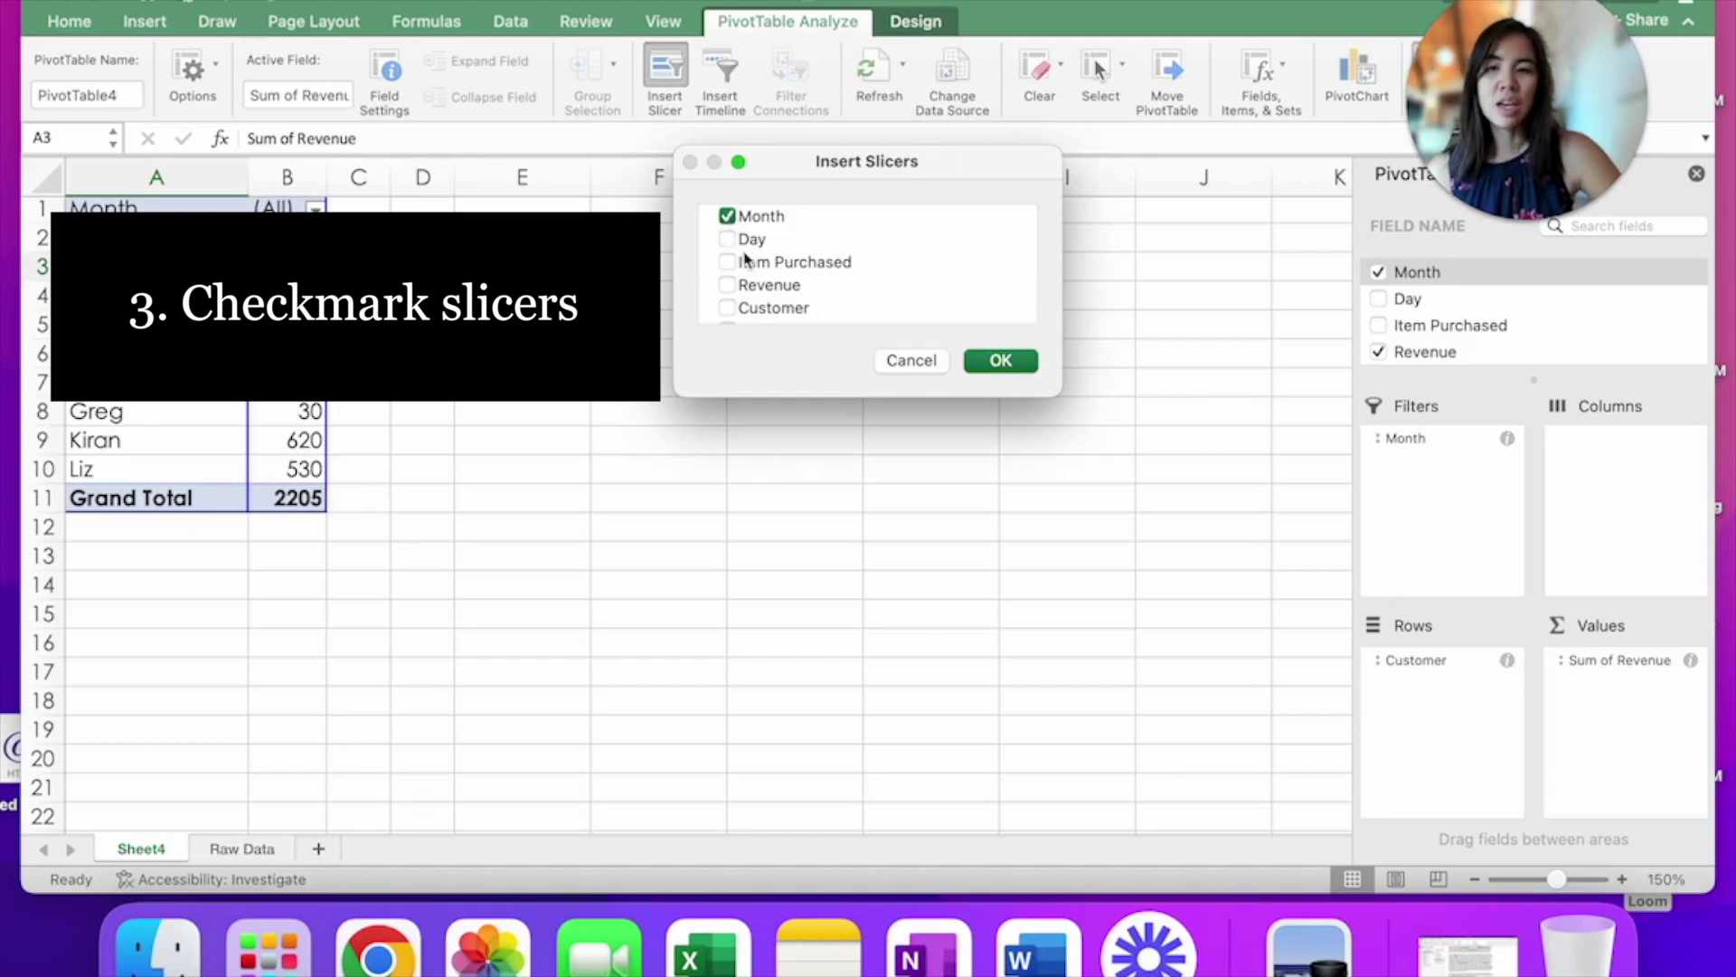
click(727, 262)
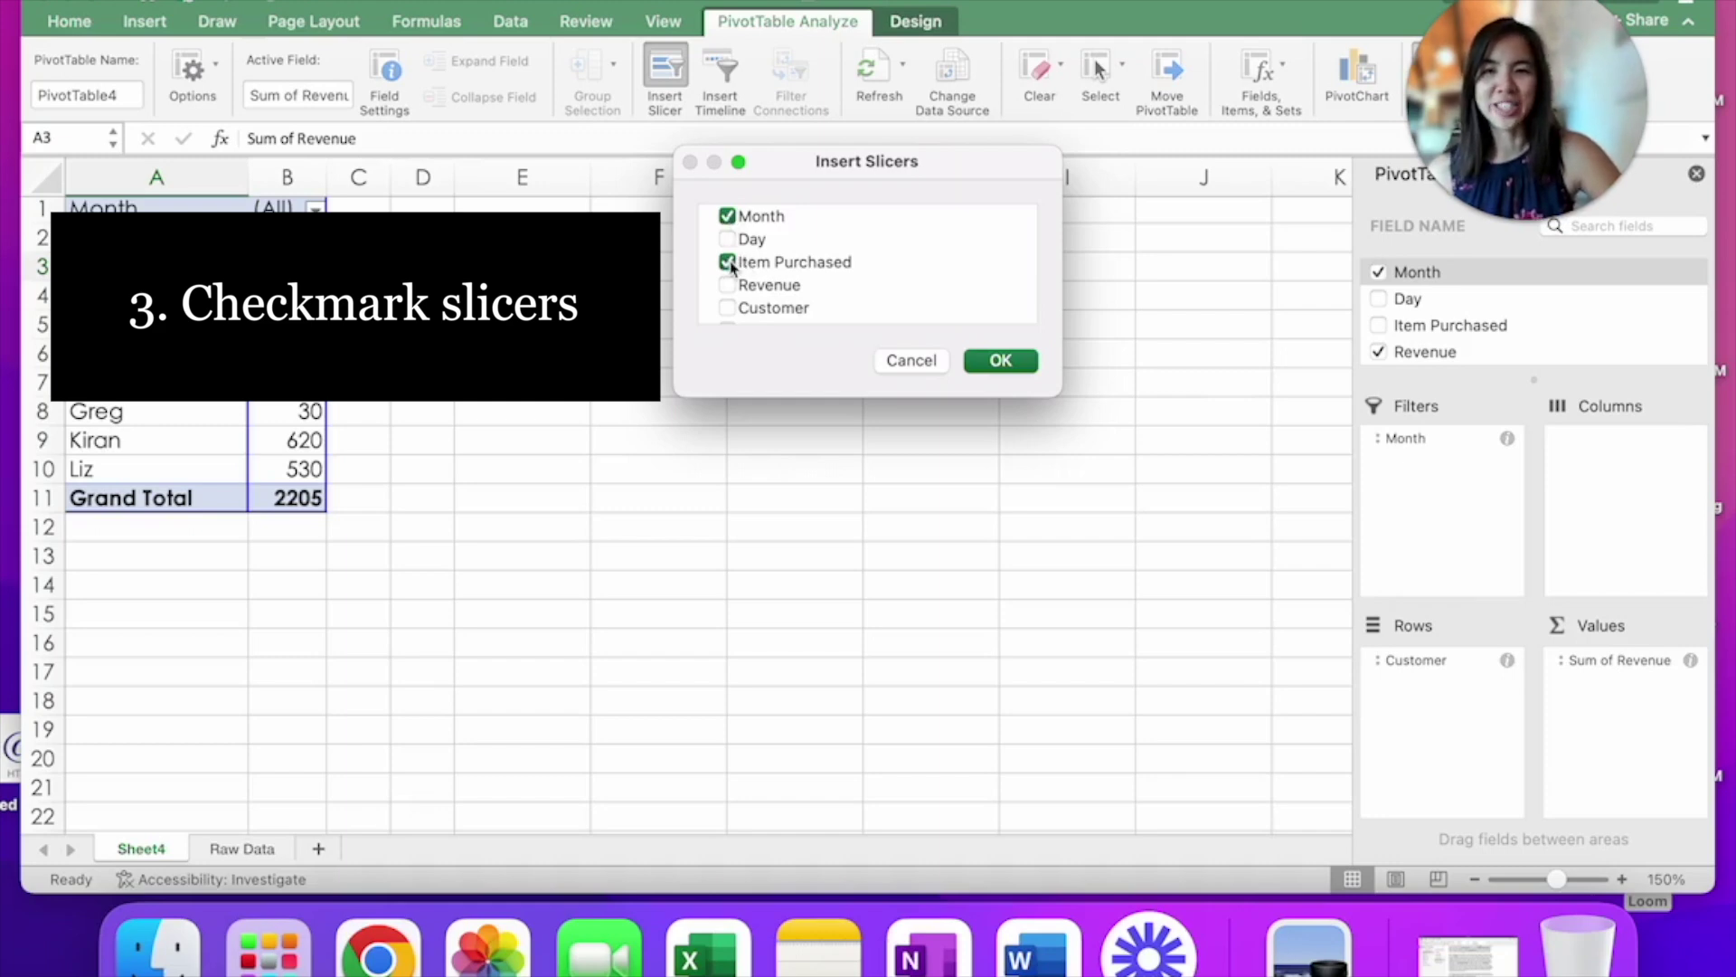
click(1001, 362)
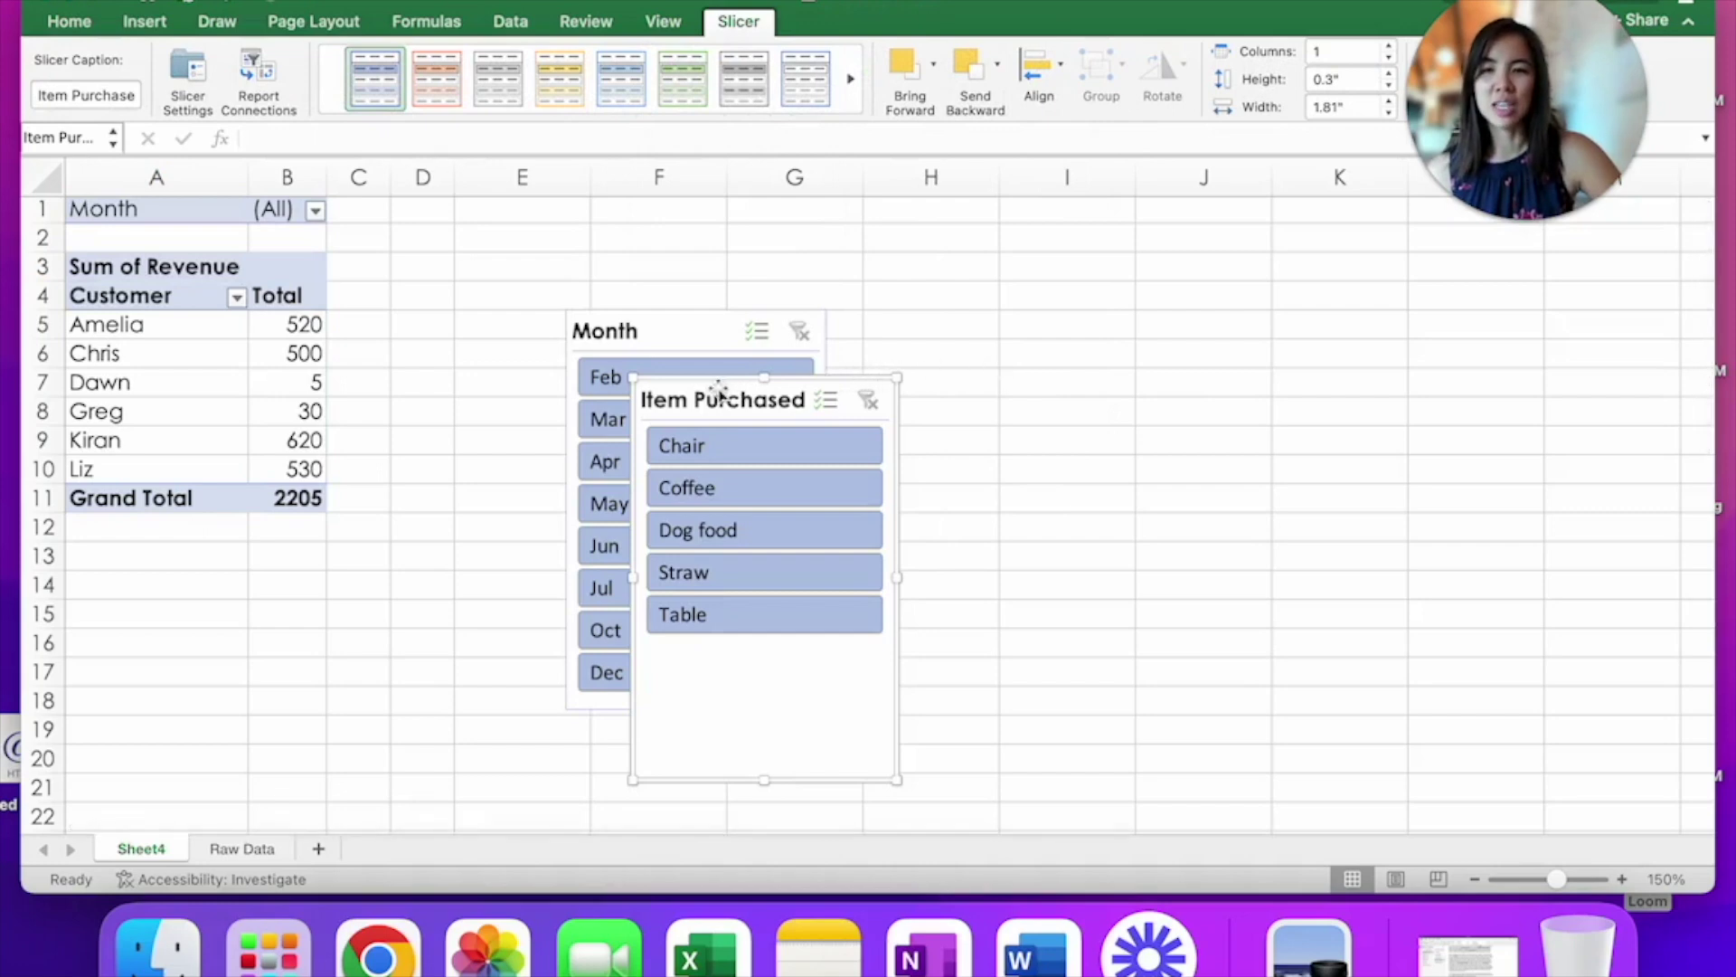
Place the Item Purchased slicer right of the Month slicer, tops aligned
drag(728, 380, 1011, 280)
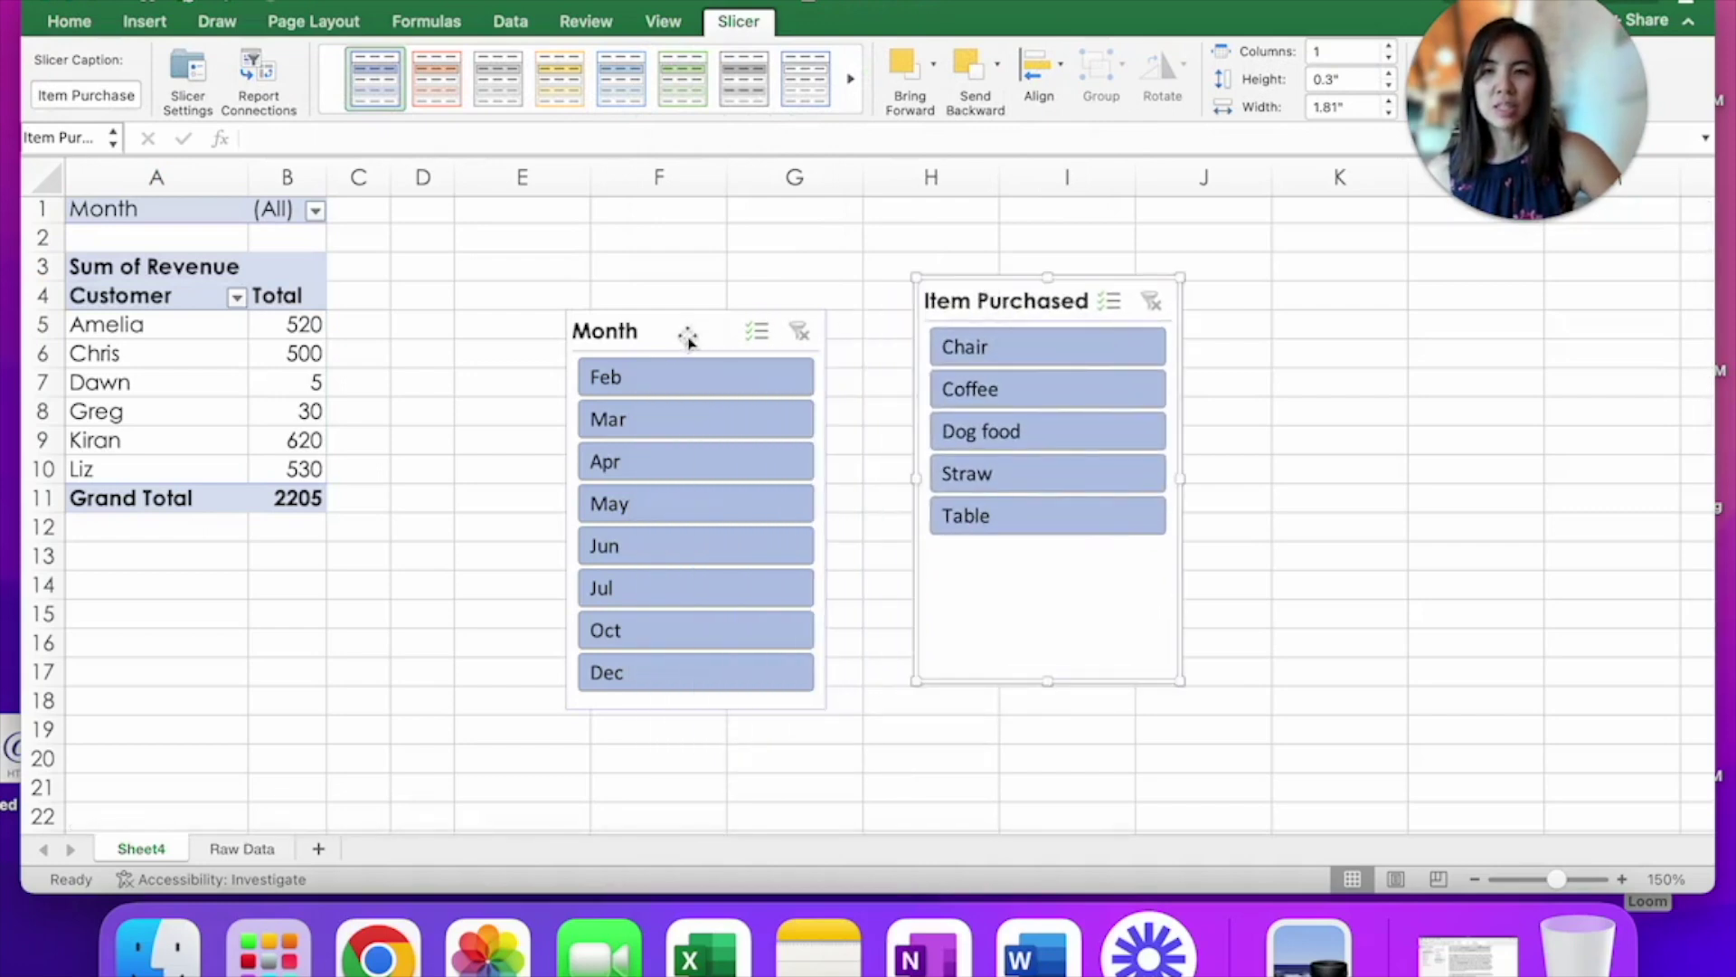
drag(687, 333, 682, 299)
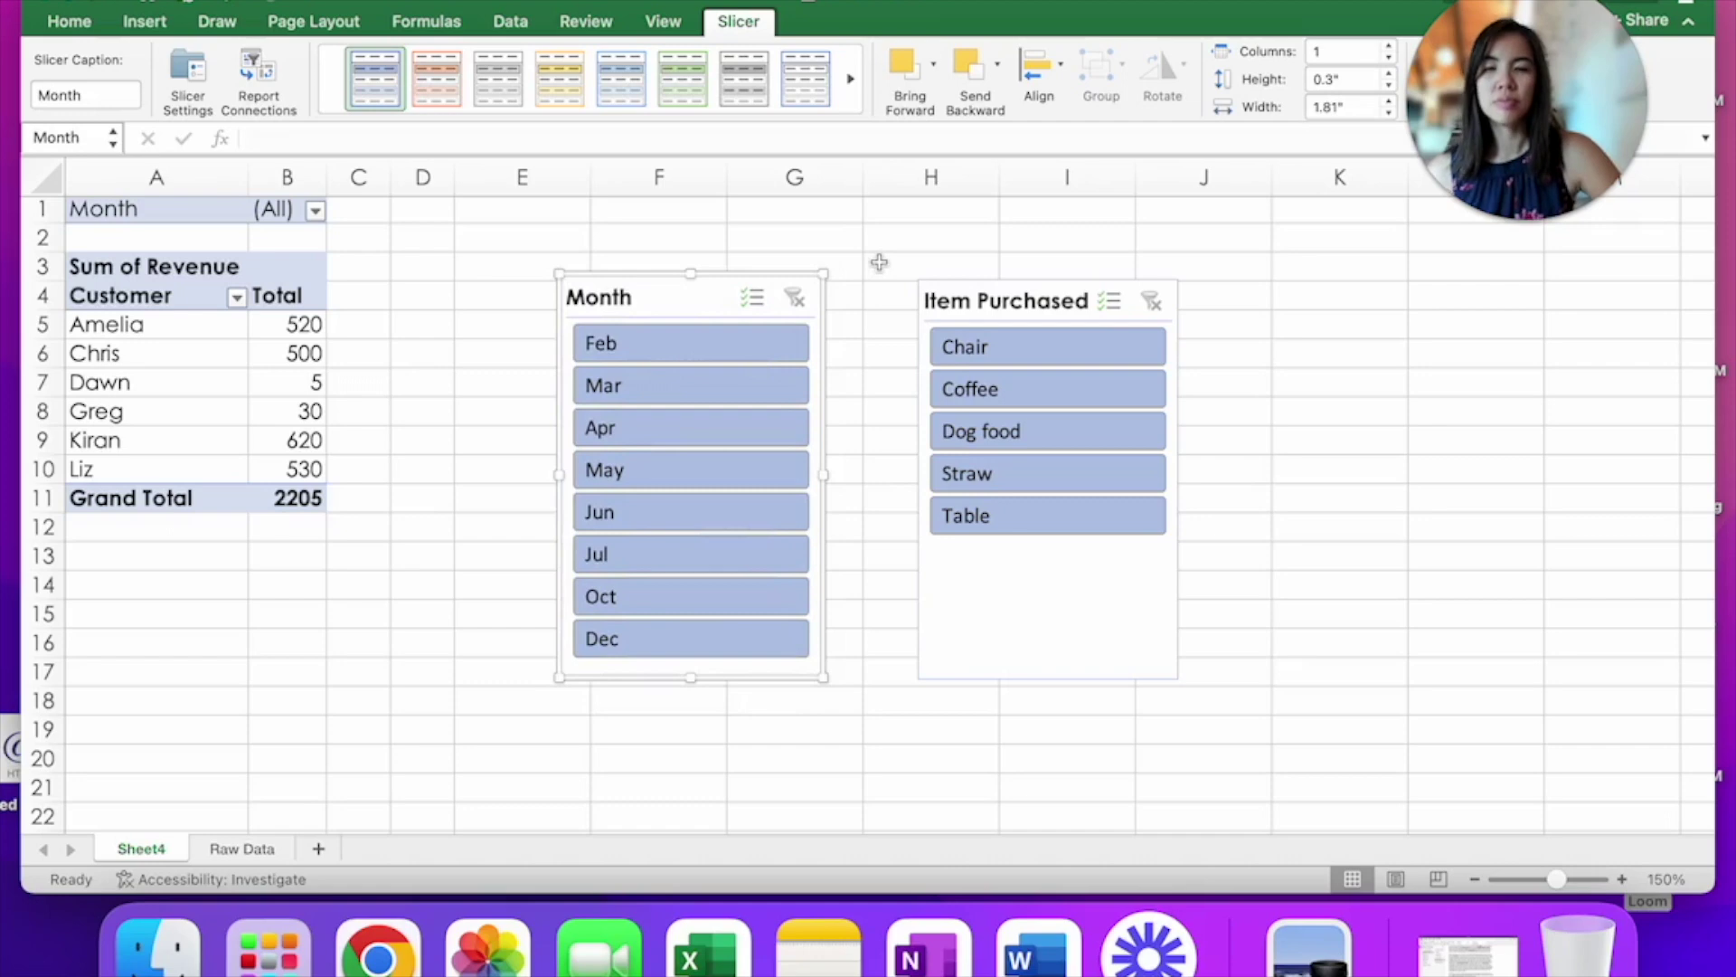
drag(941, 301, 925, 294)
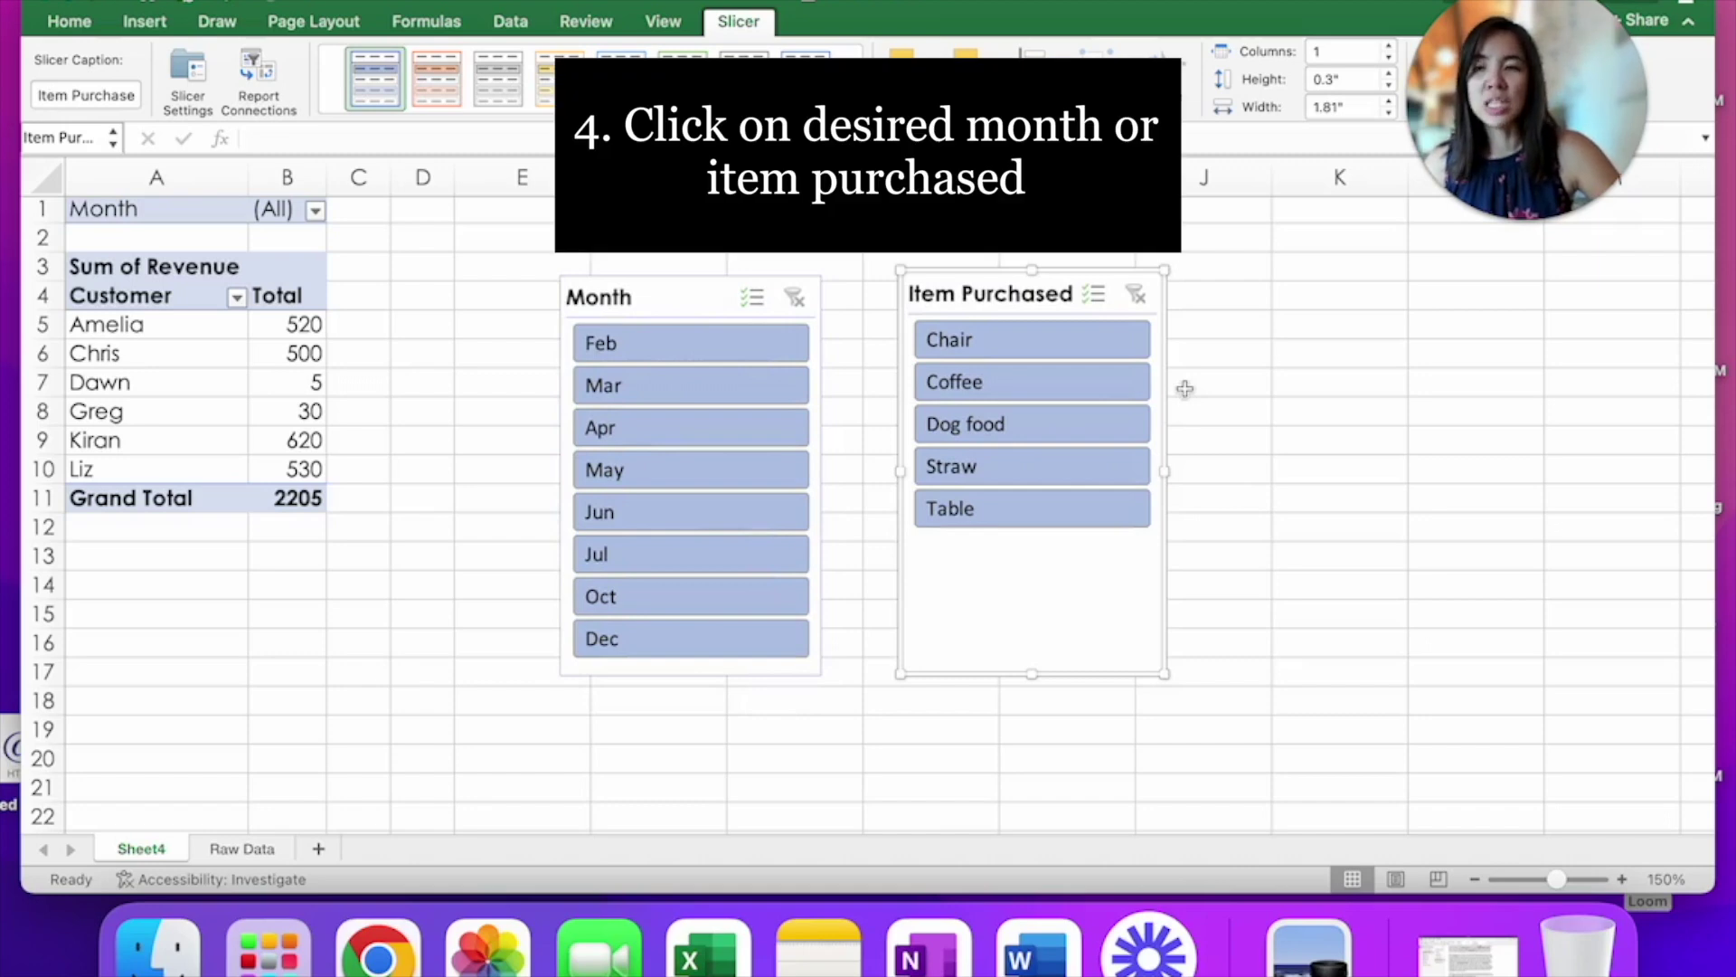
click(638, 569)
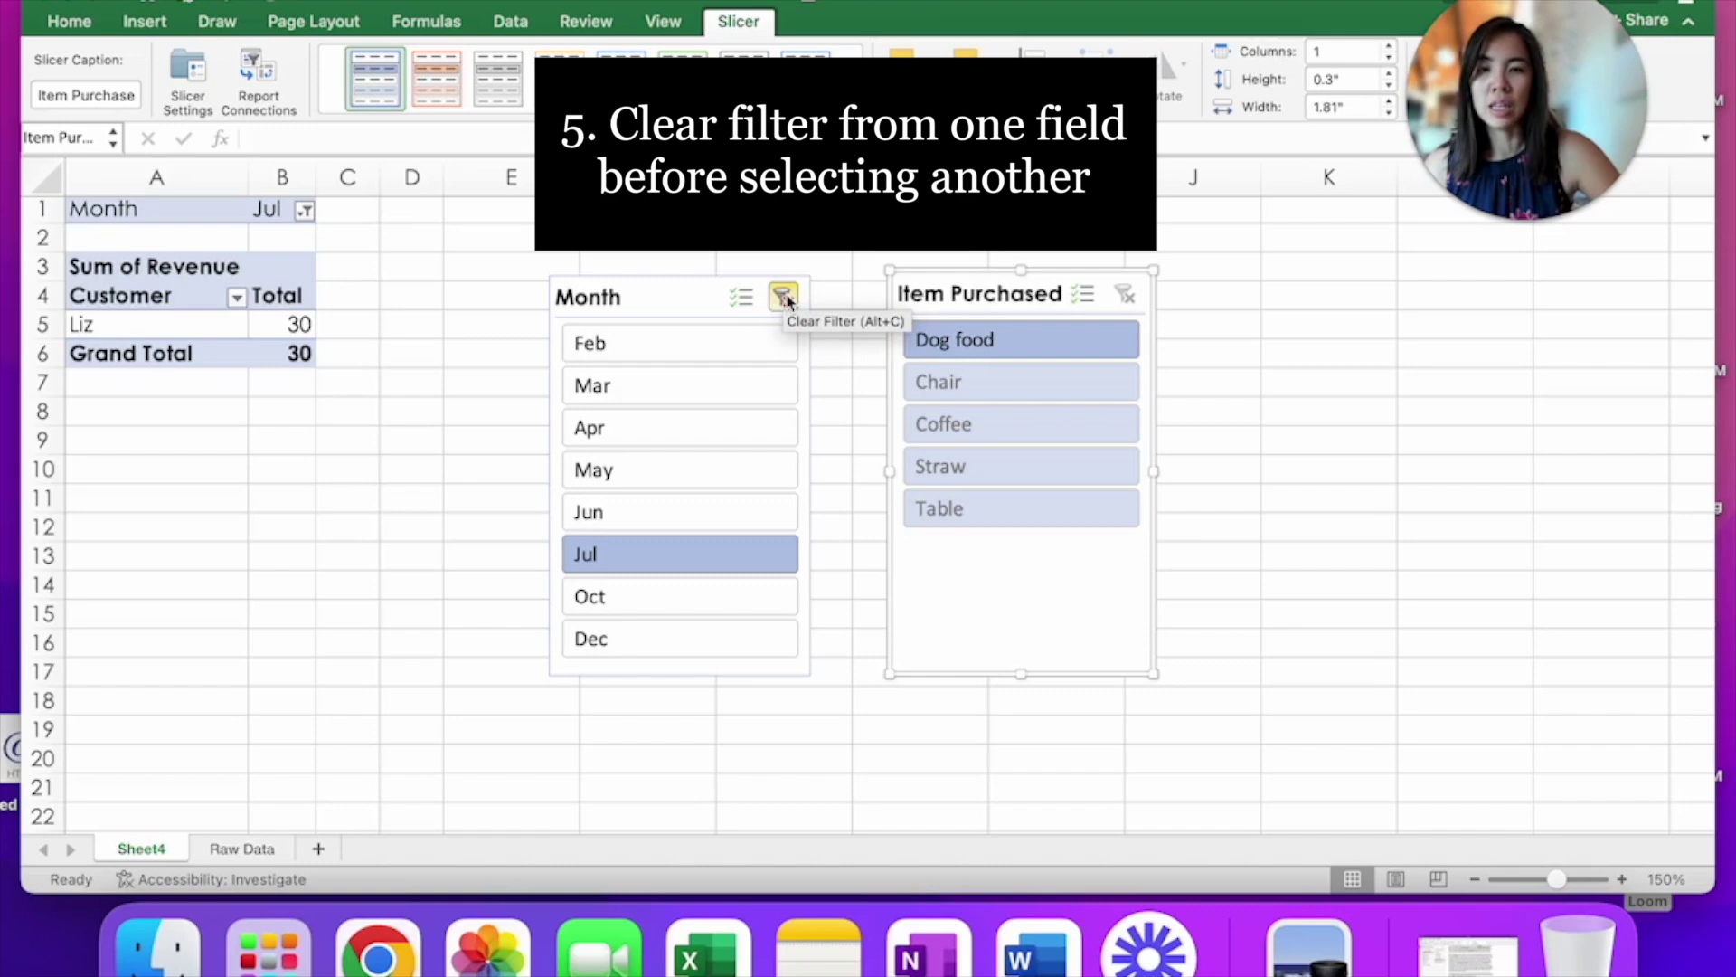
click(783, 297)
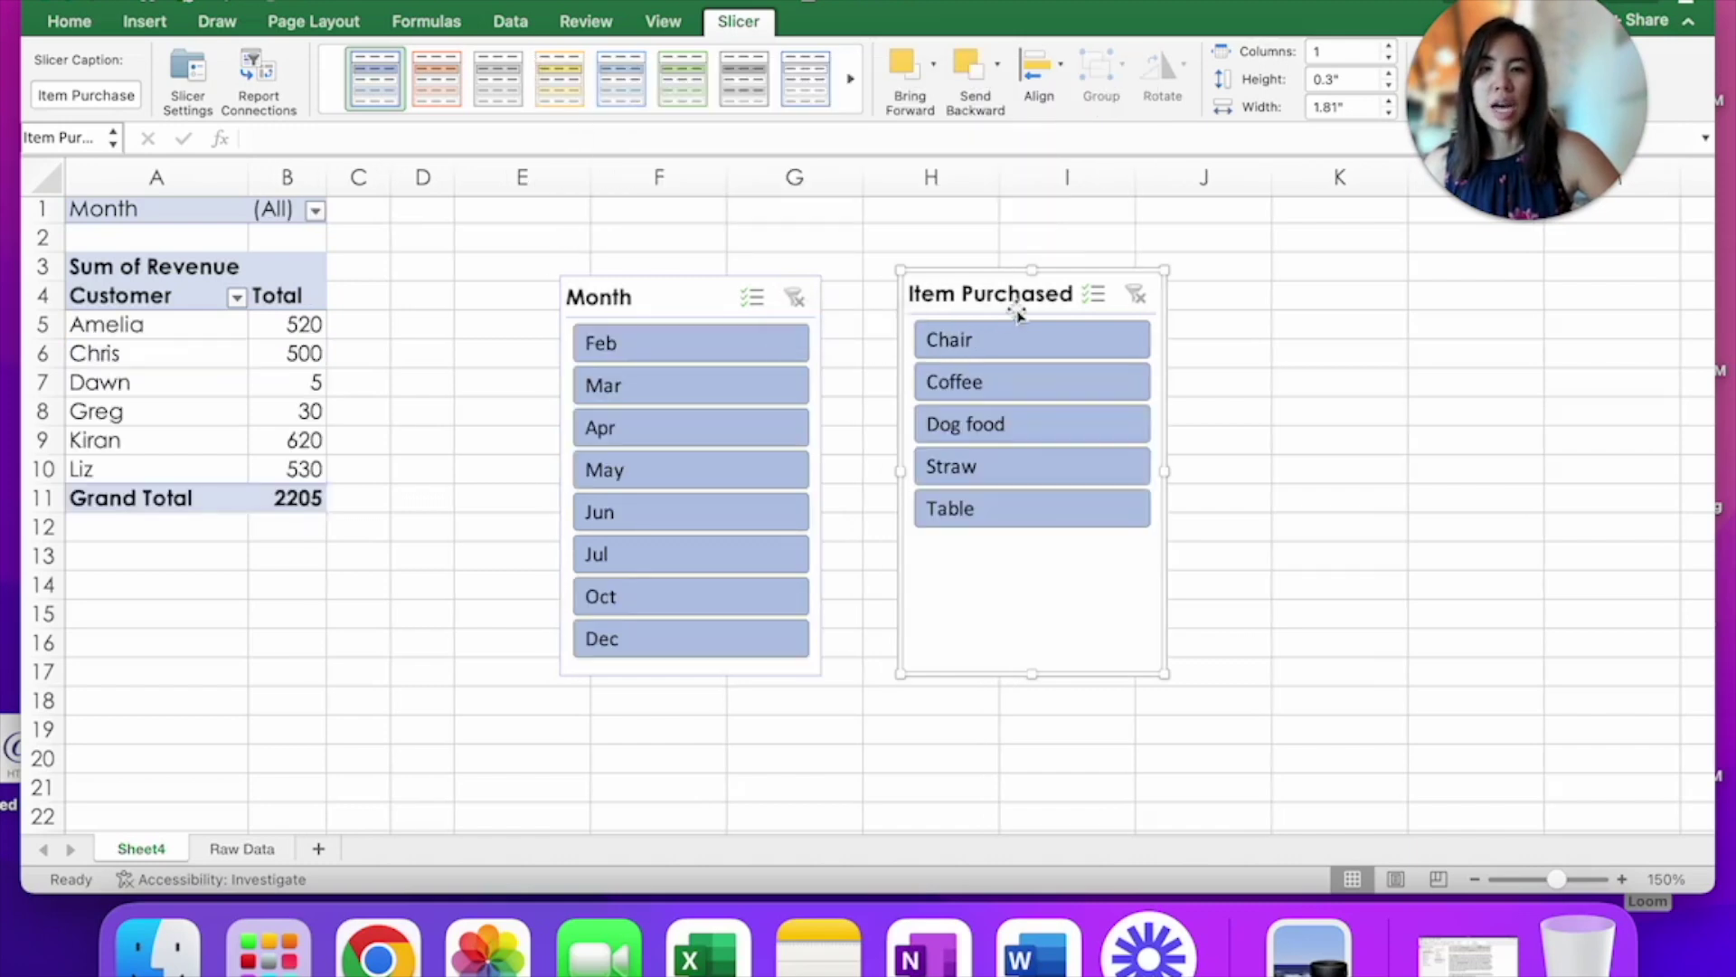
Select Table and Dog food in the Item Purchased slicer, giving a 2060 Grand Total
click(1024, 516)
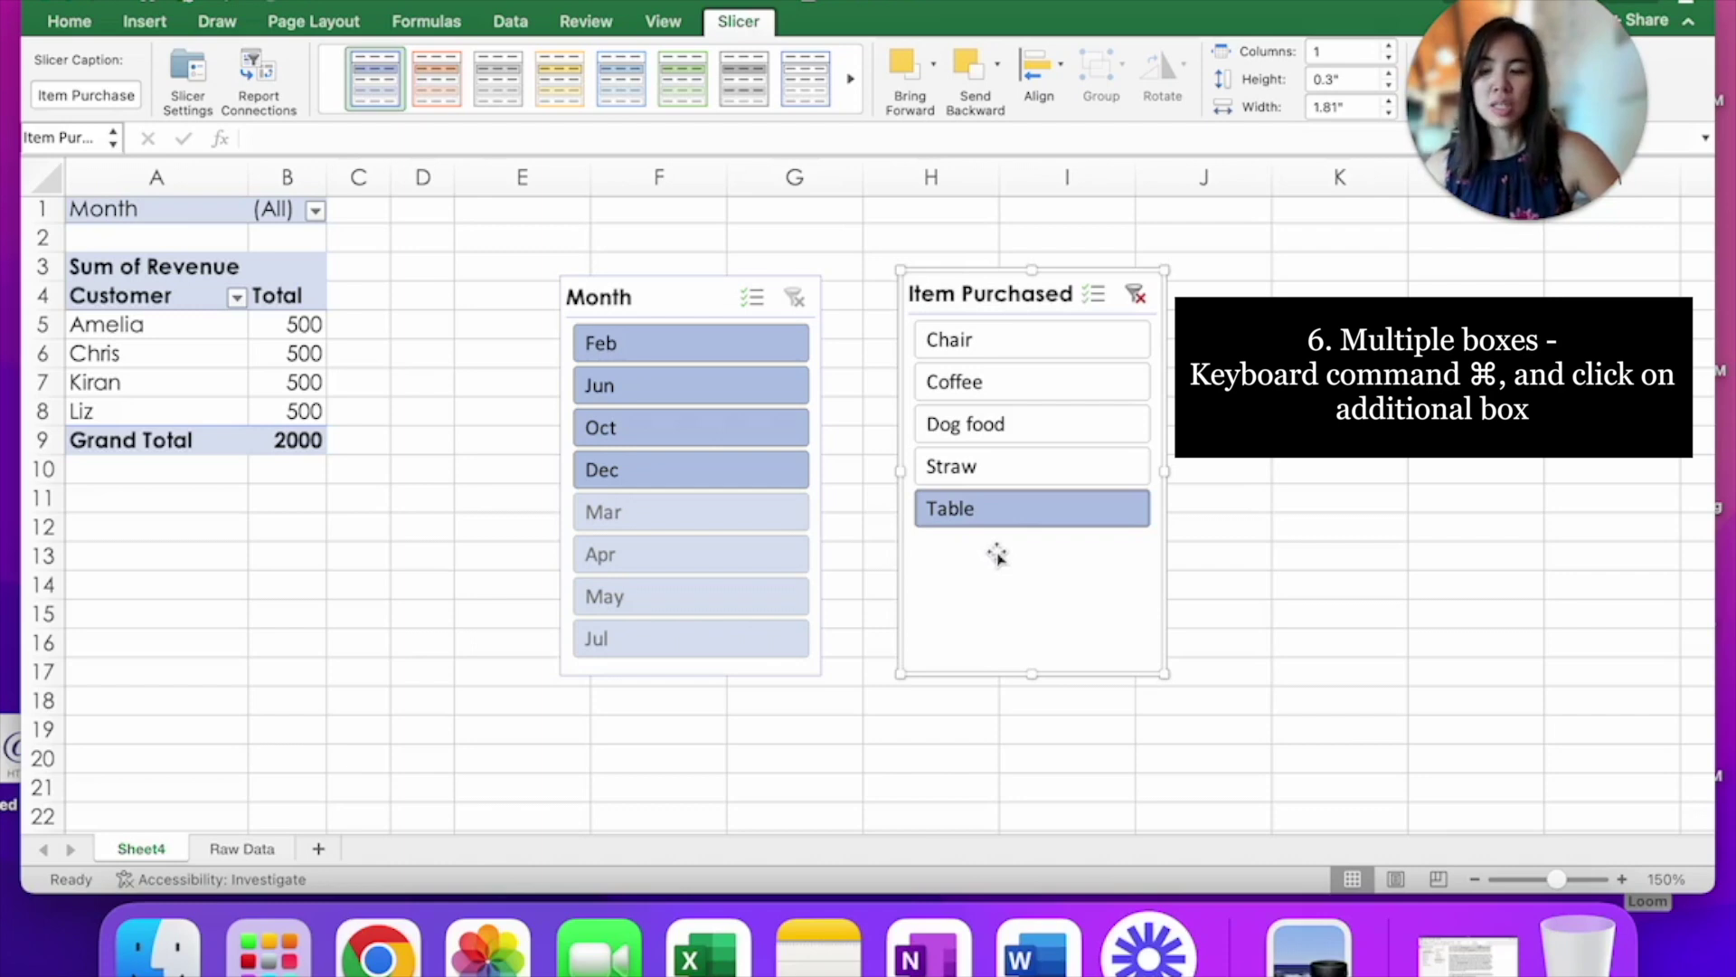
super+click(1005, 423)
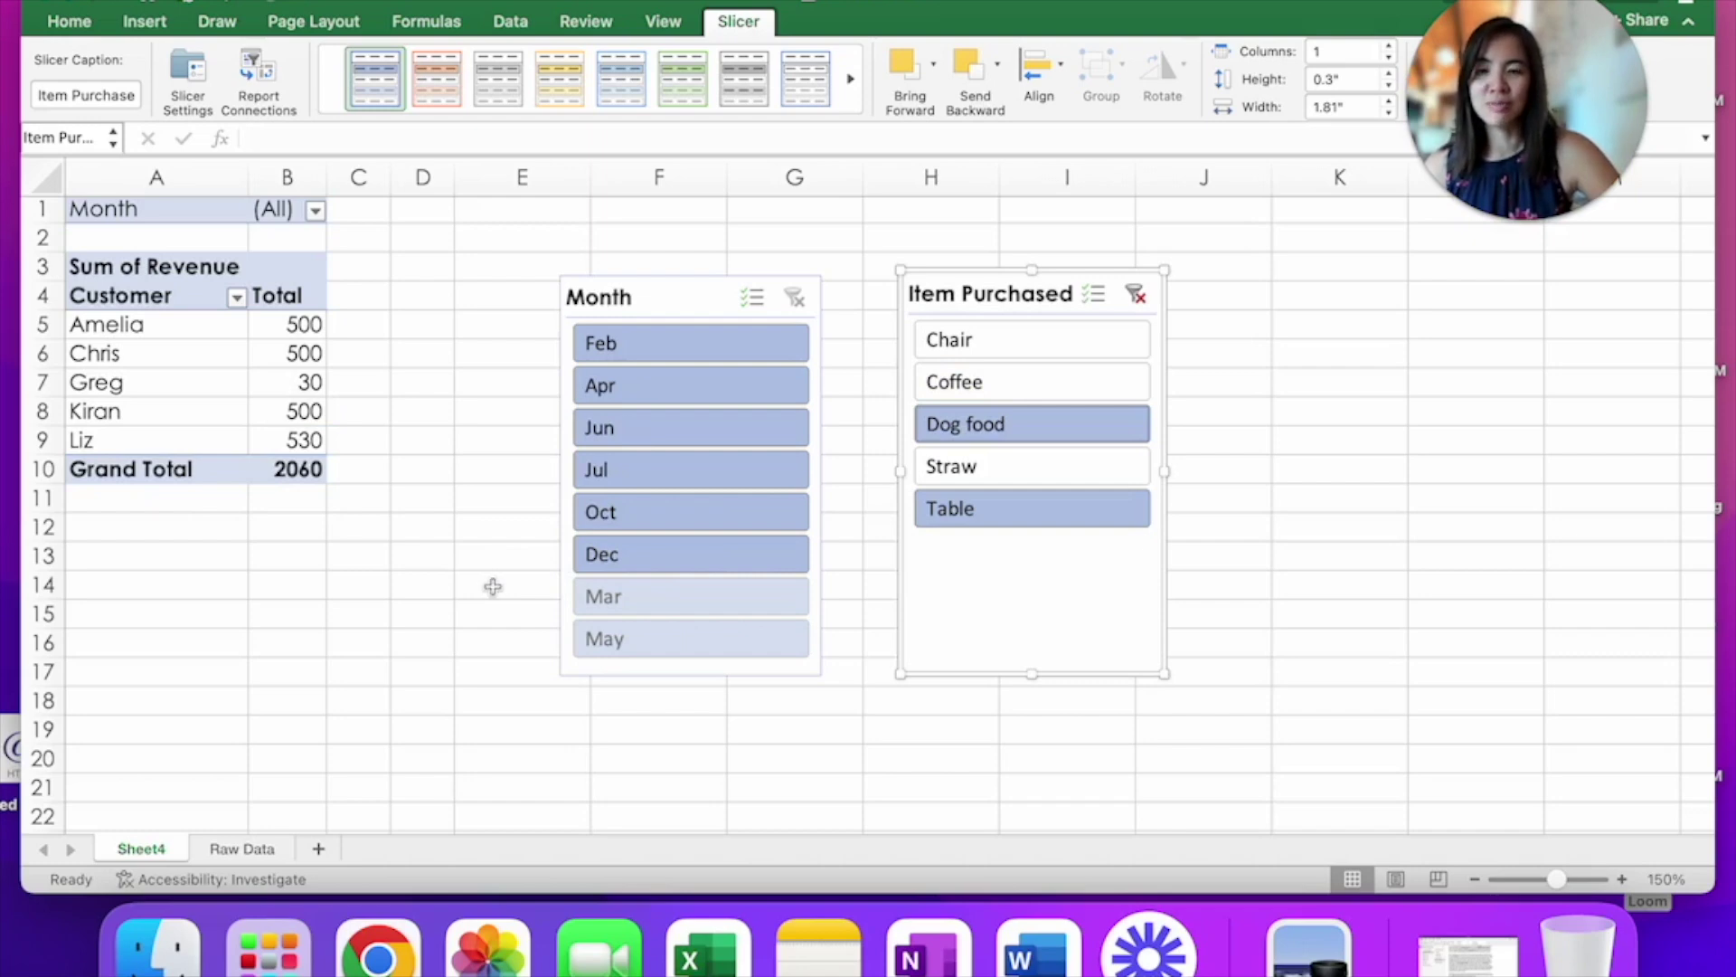
click(1535, 221)
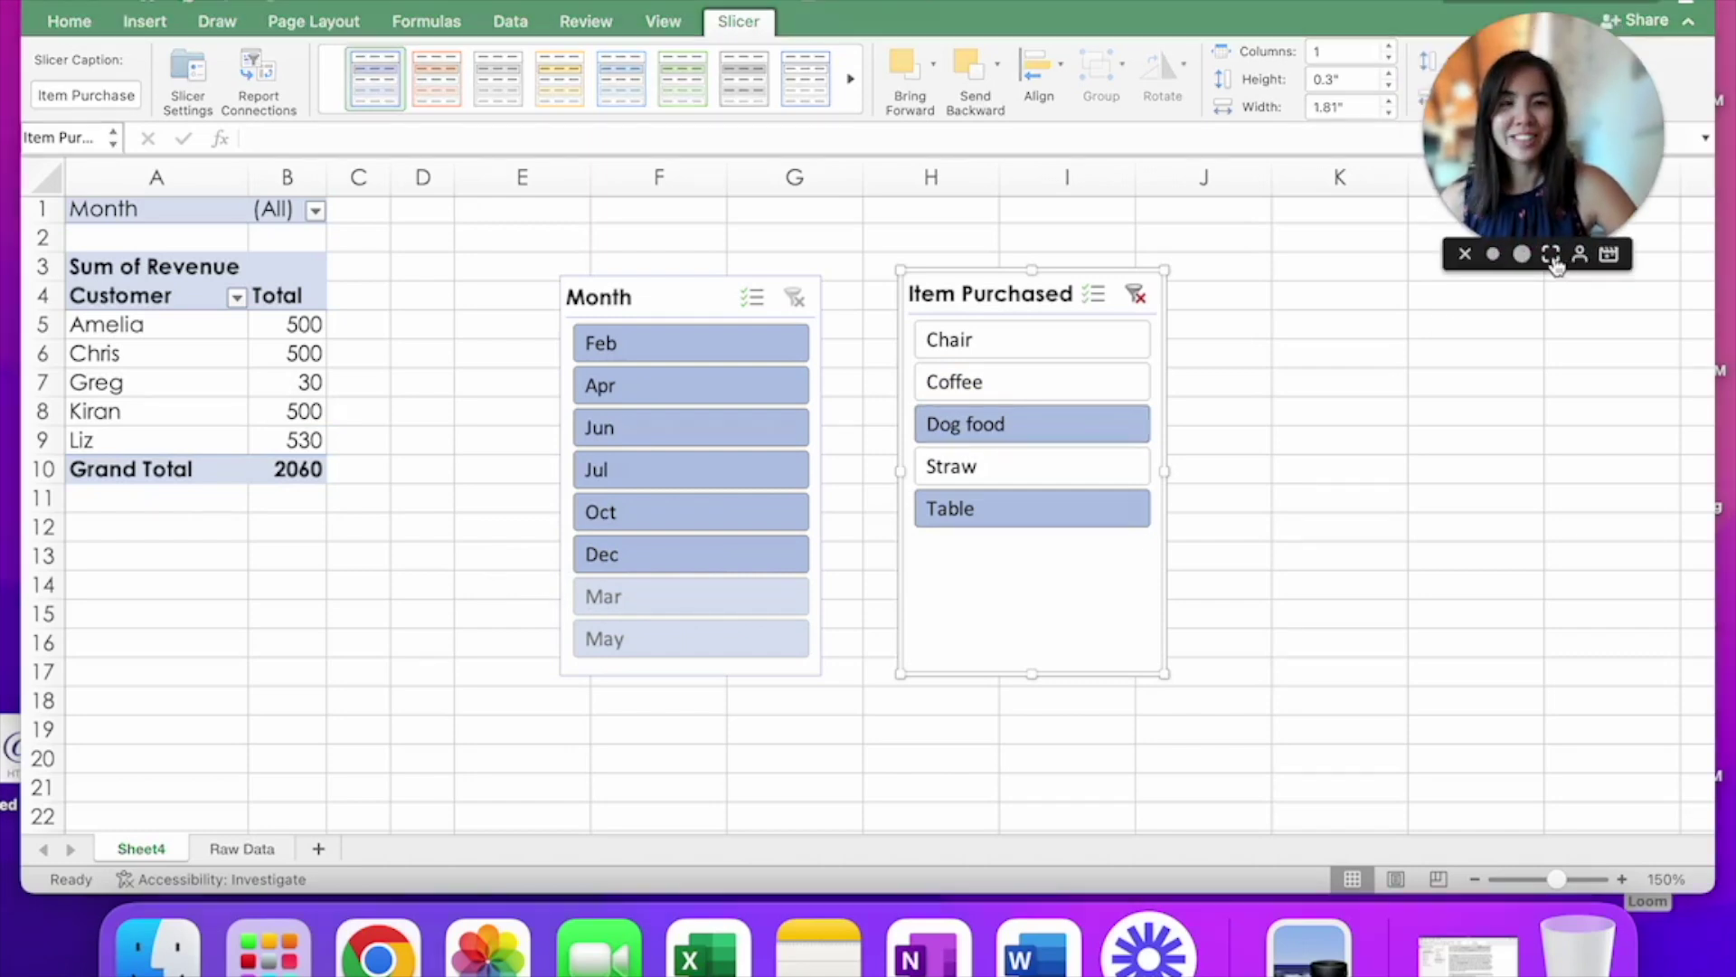